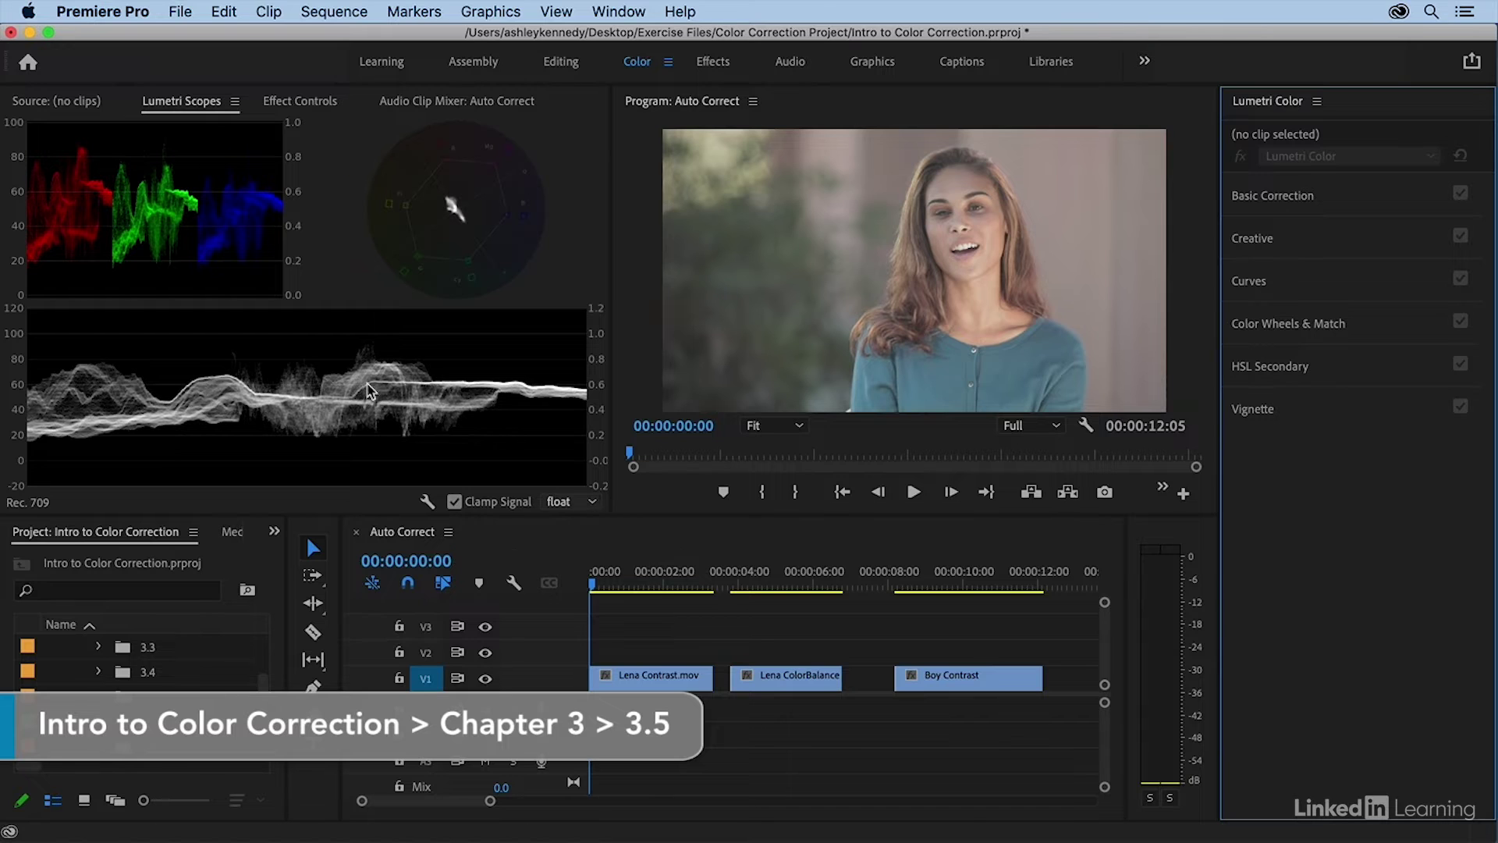
- Bring up the Effects panel and search it for 'auto'
left_click(427, 498)
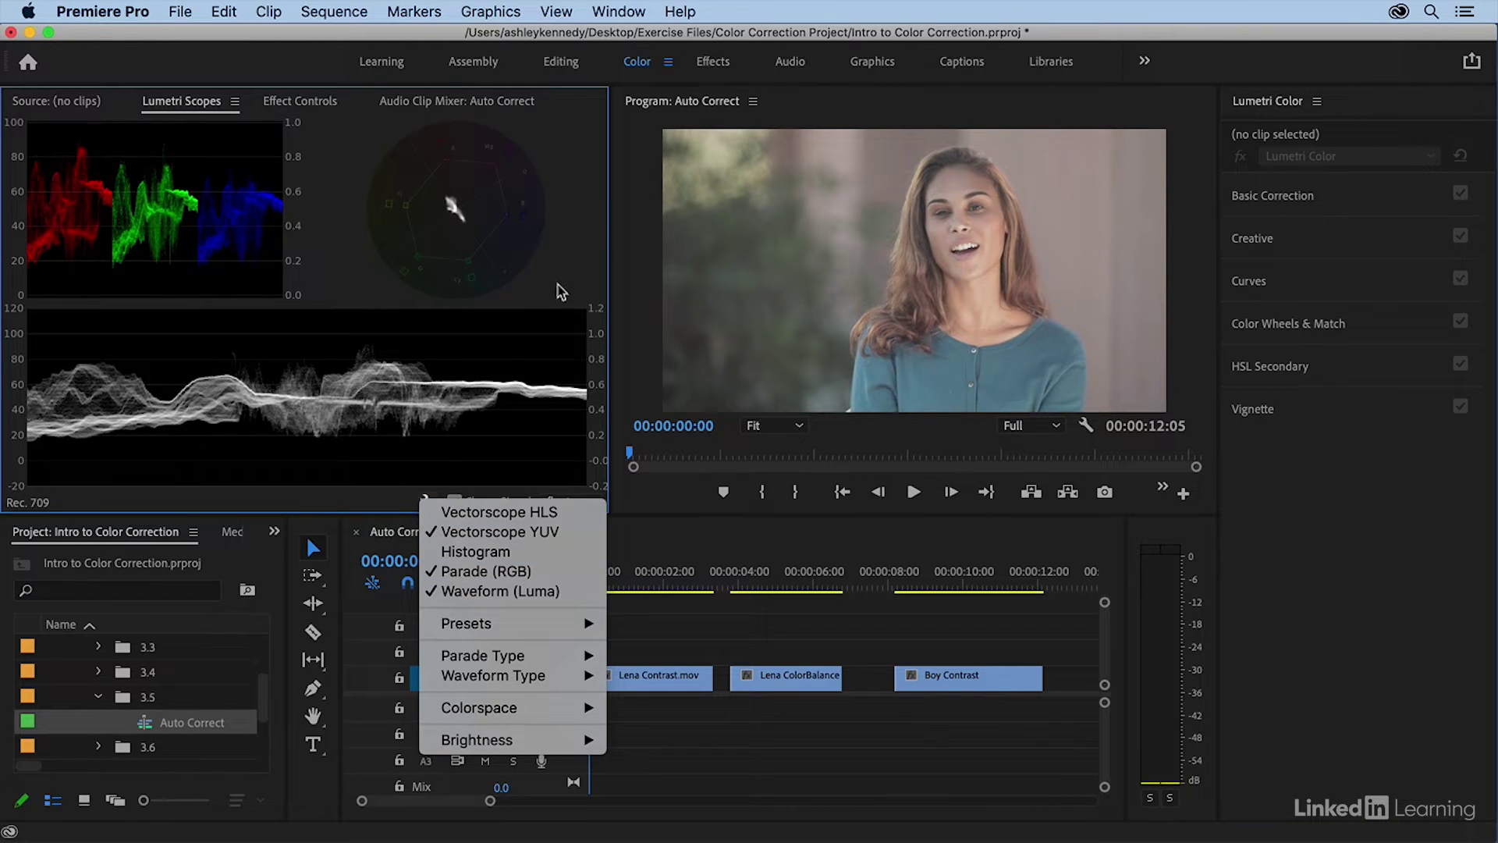
left_click(580, 282)
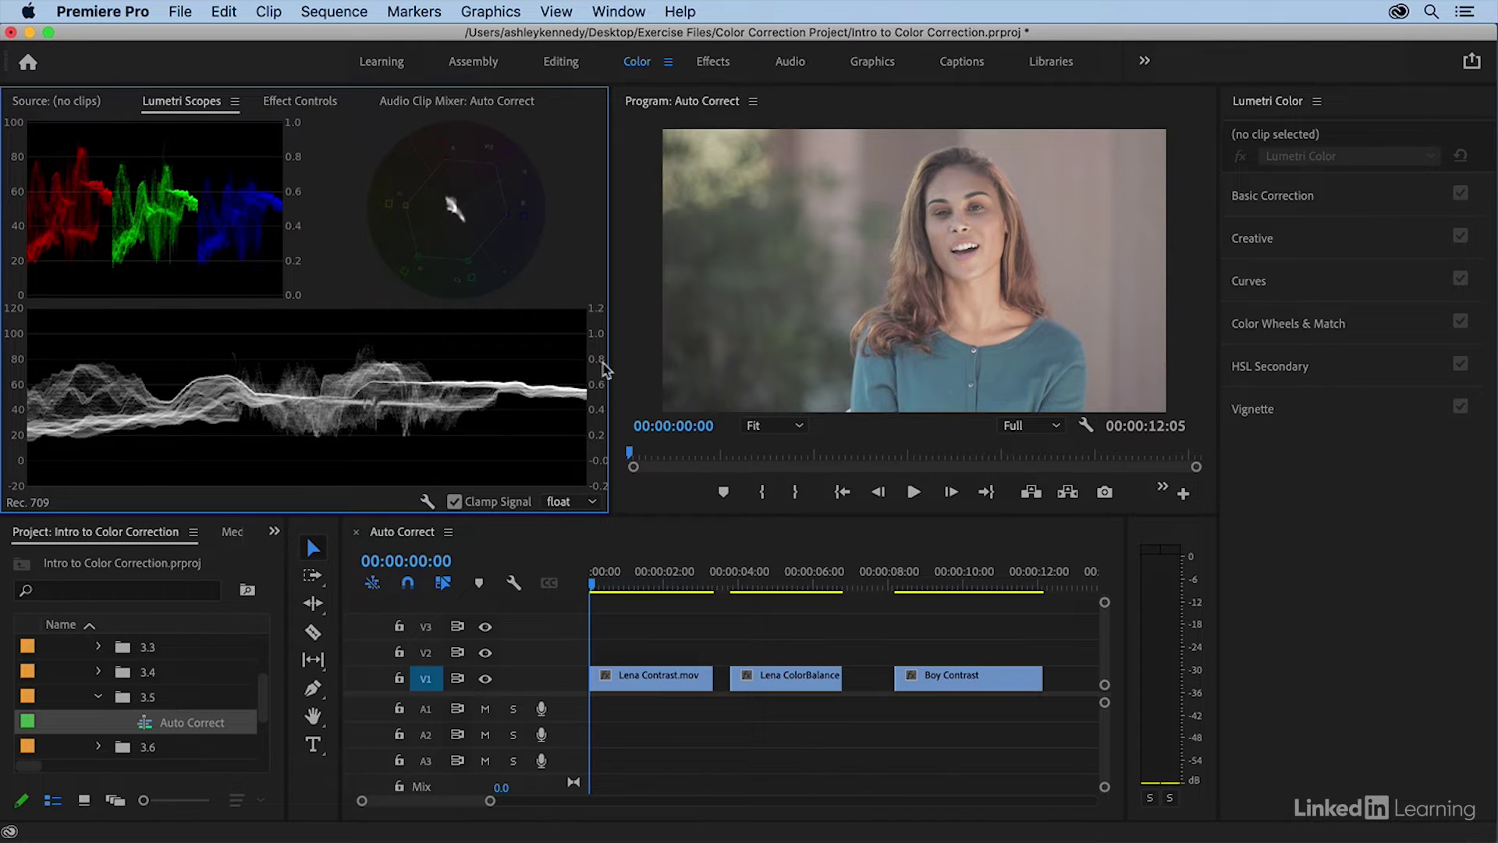
left_click(275, 535)
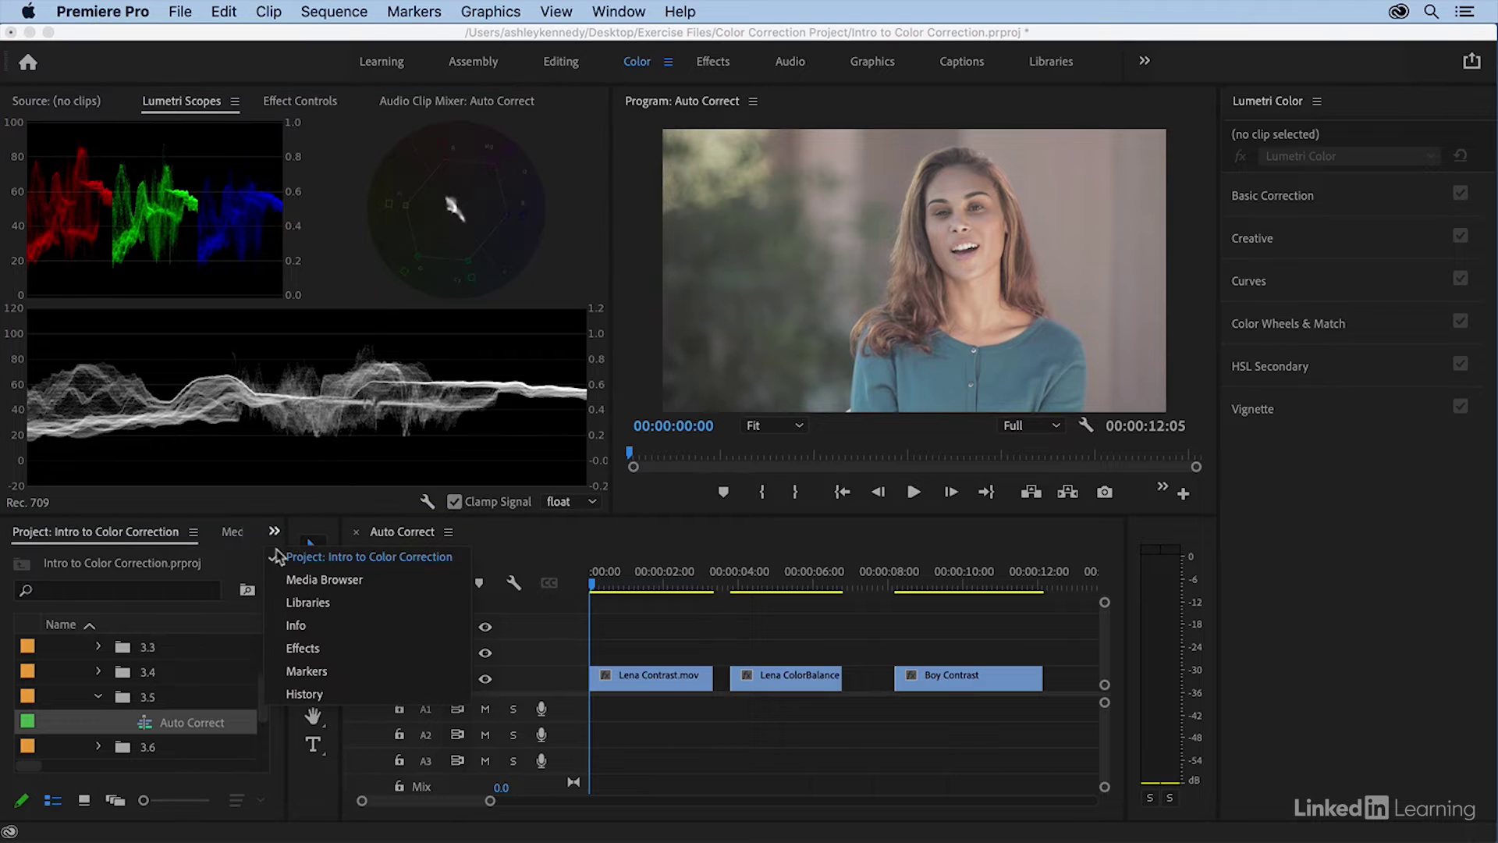
left_click(297, 646)
left_click(87, 560)
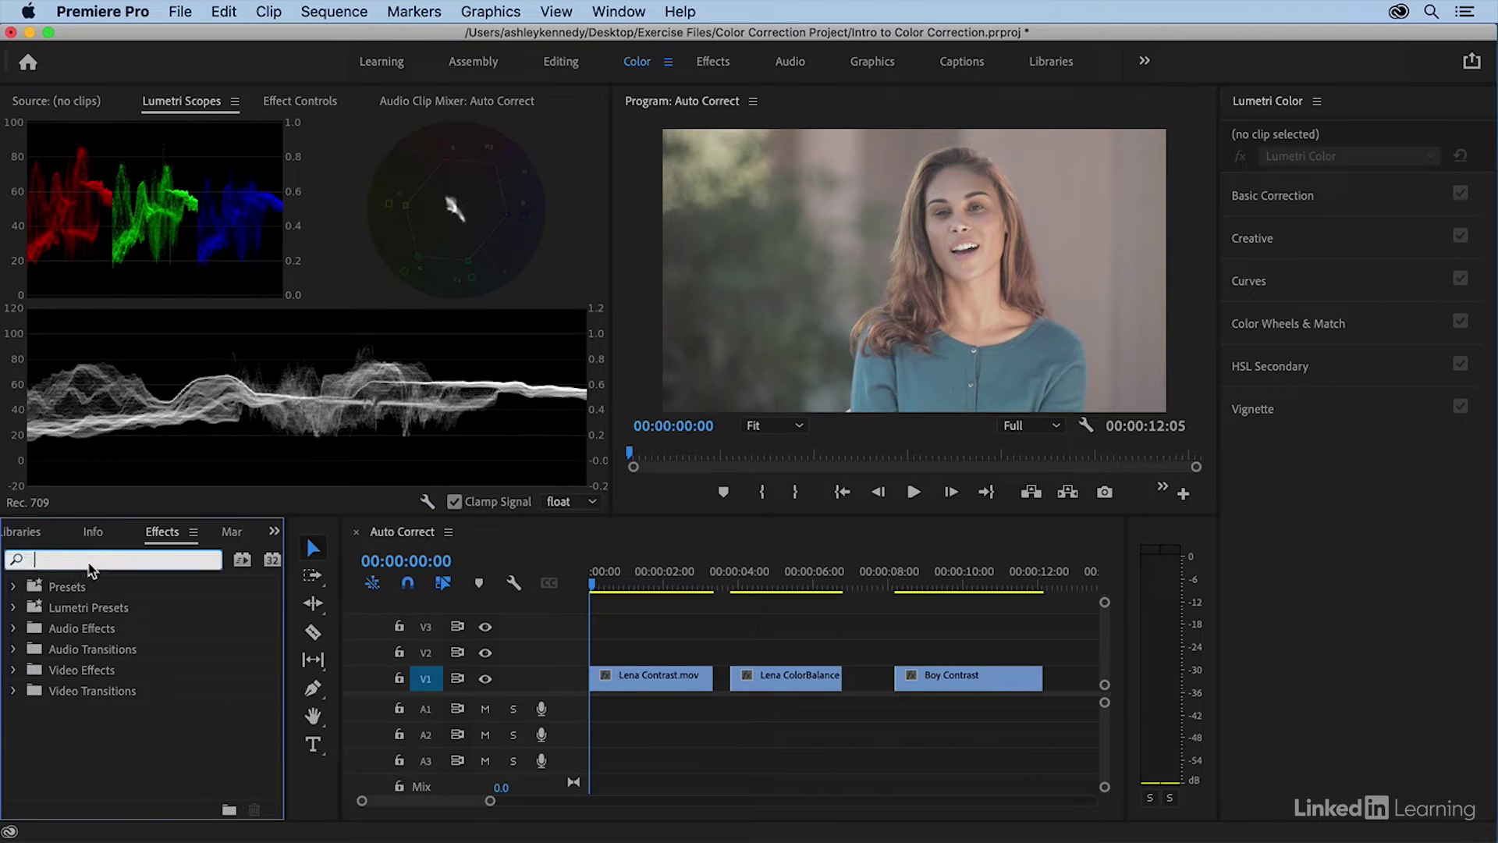
type("auto")
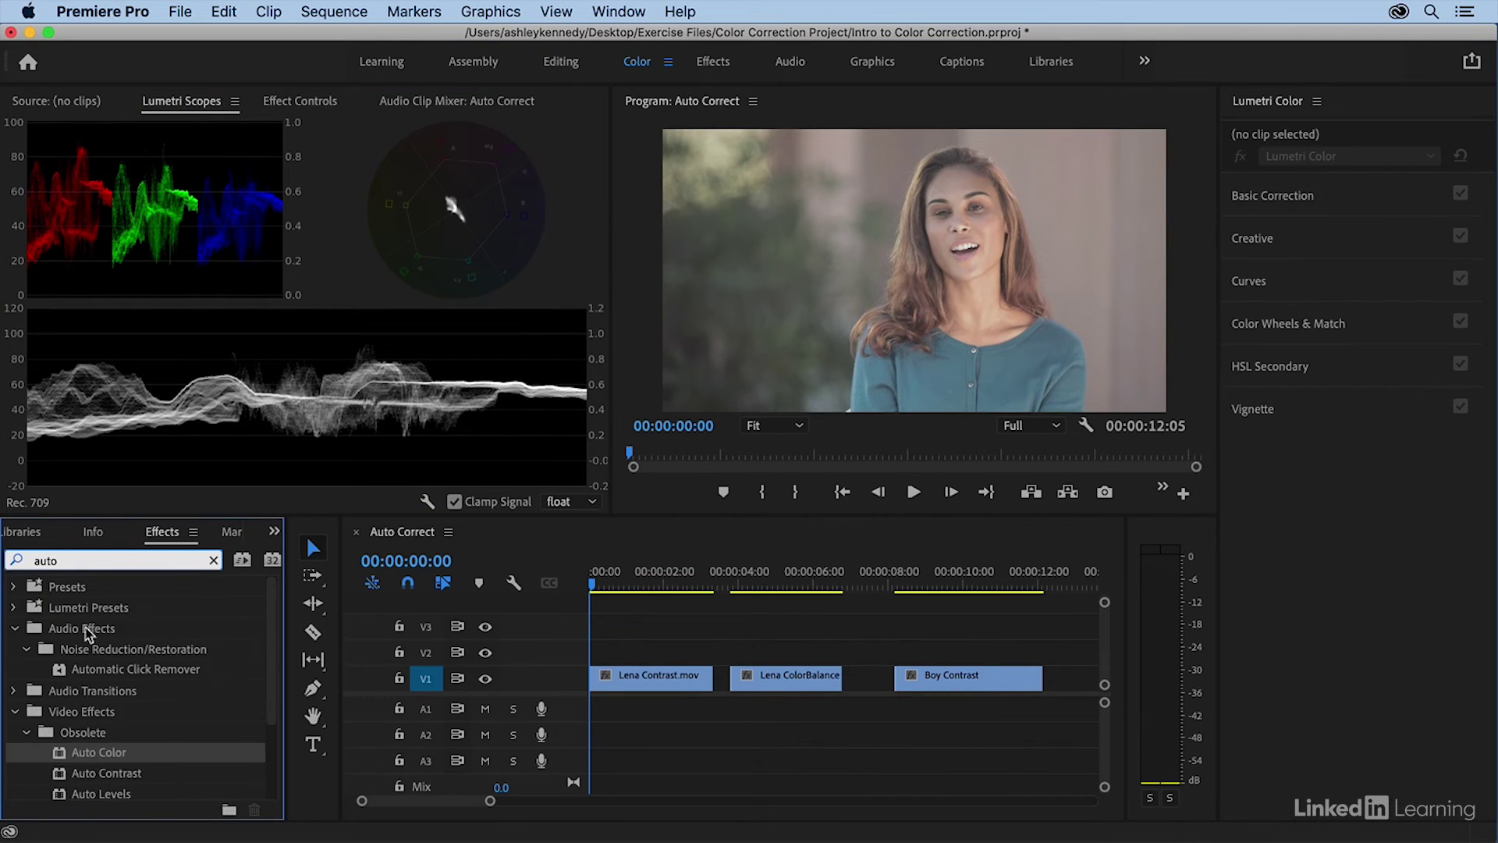
- Apply Obsolete > Auto Contrast to the Lena Contrast.mov clip
left_click_drag(269, 712, 274, 772)
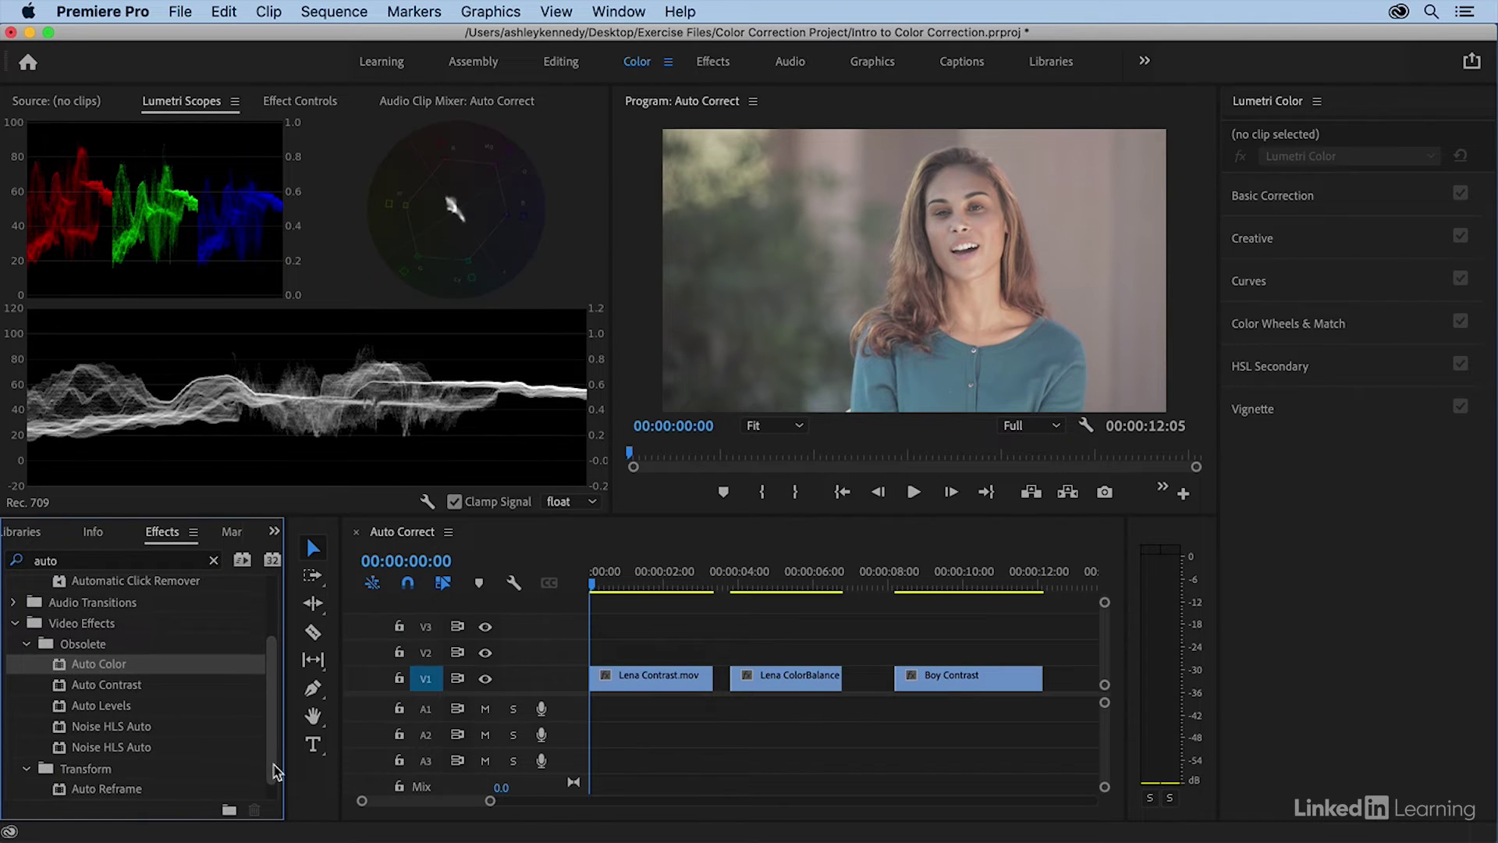
left_click(97, 687)
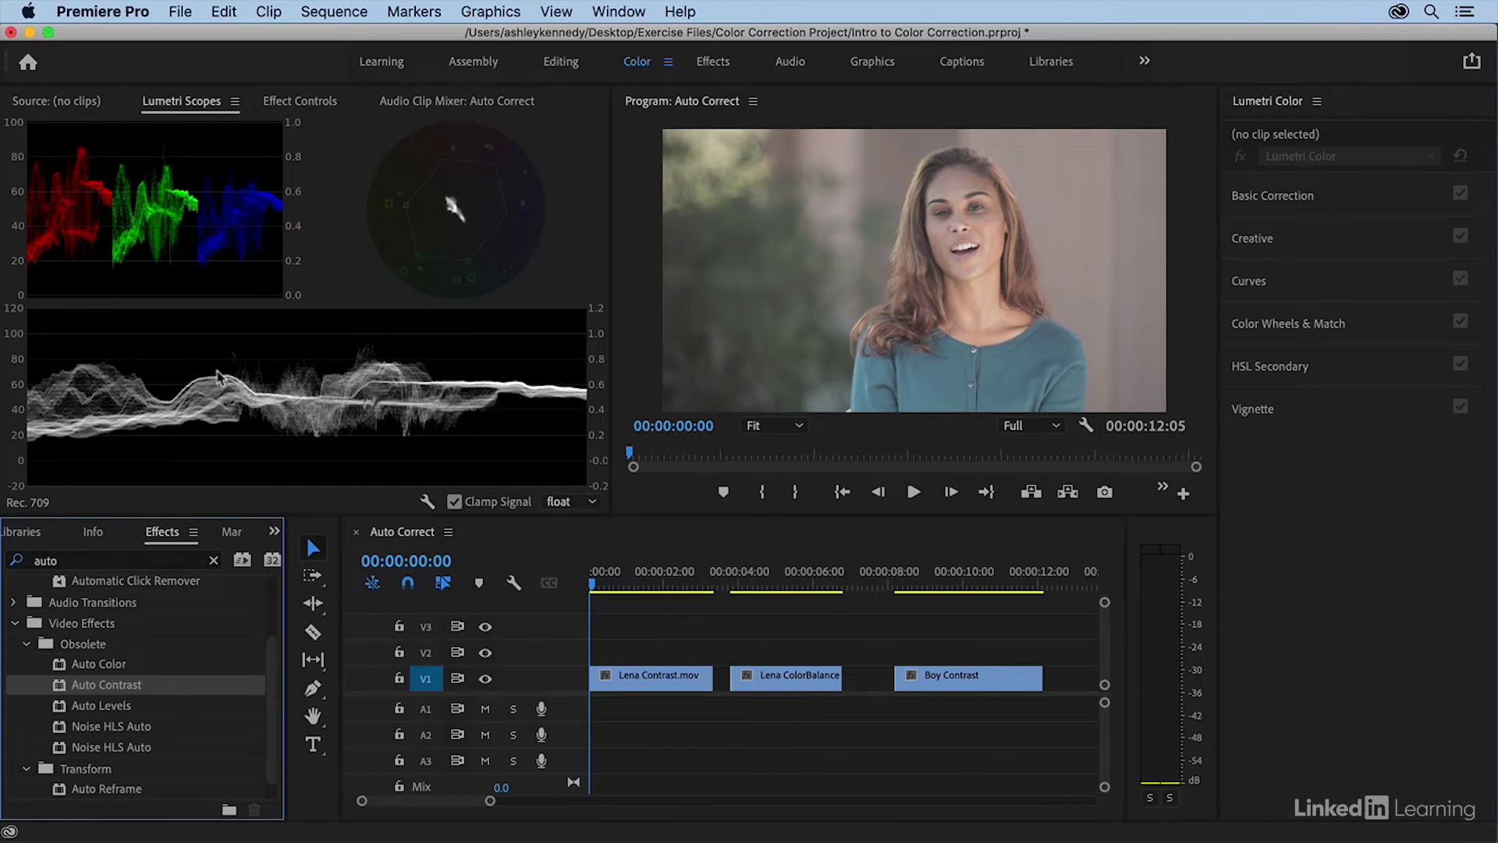
left_click_drag(85, 692, 632, 678)
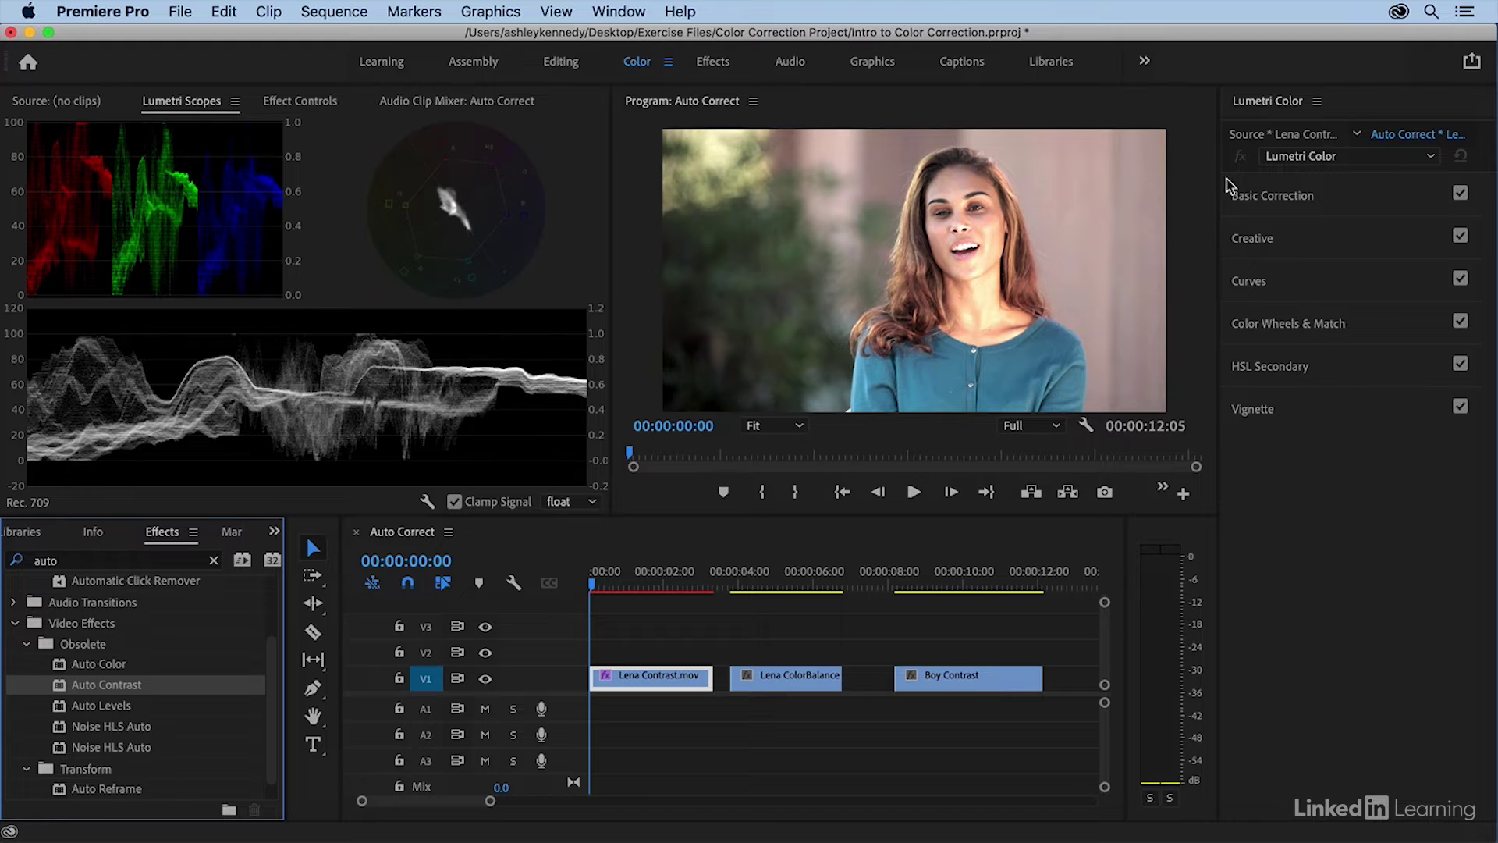
left_click(622, 677)
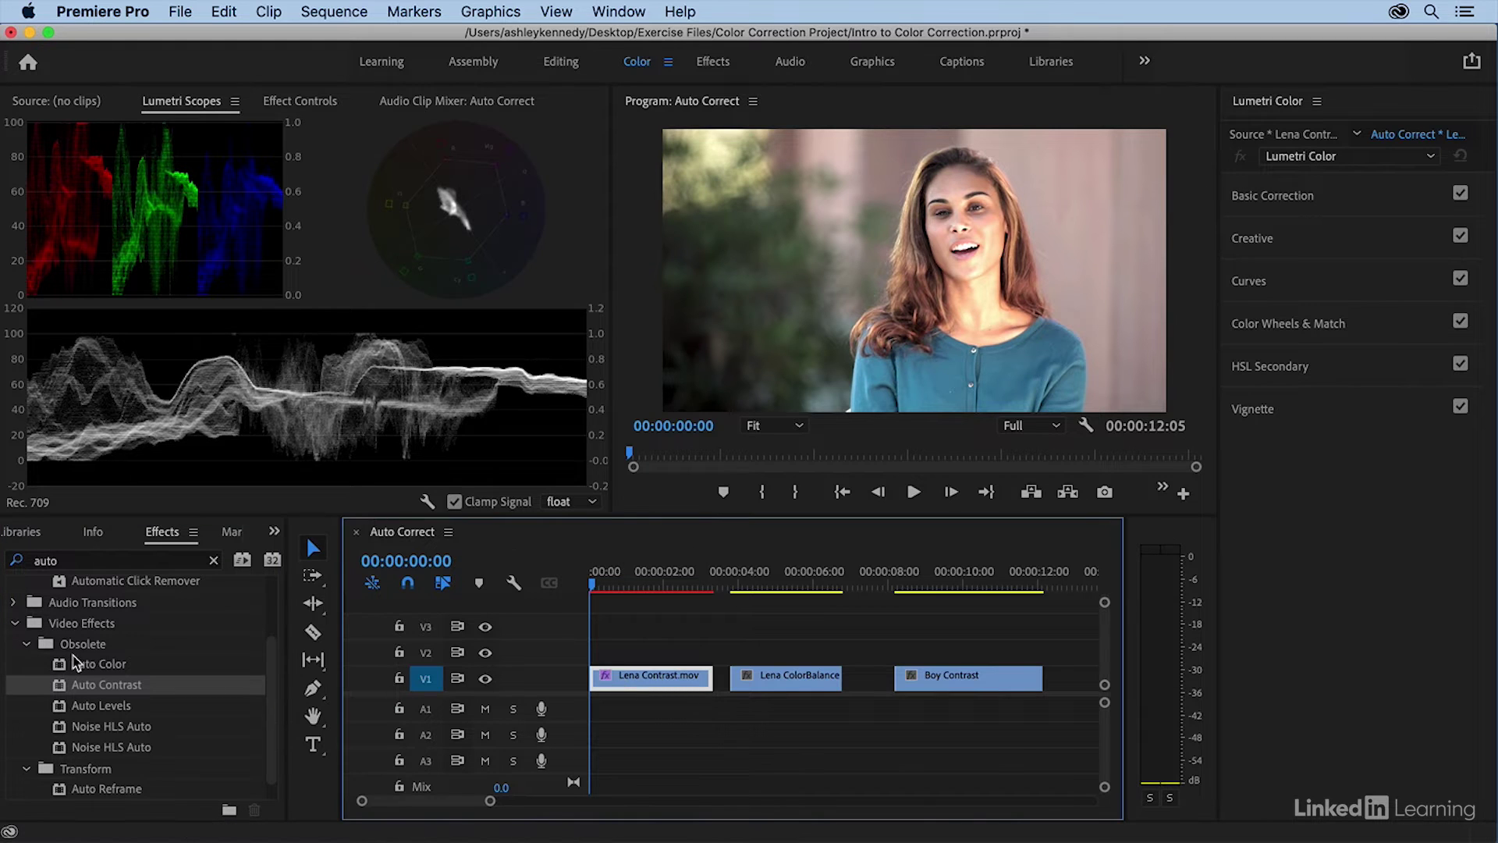
- Add Auto Color to Lena Contrast.mov and raise its Lumetri Saturation to 142.6
left_click(86, 664)
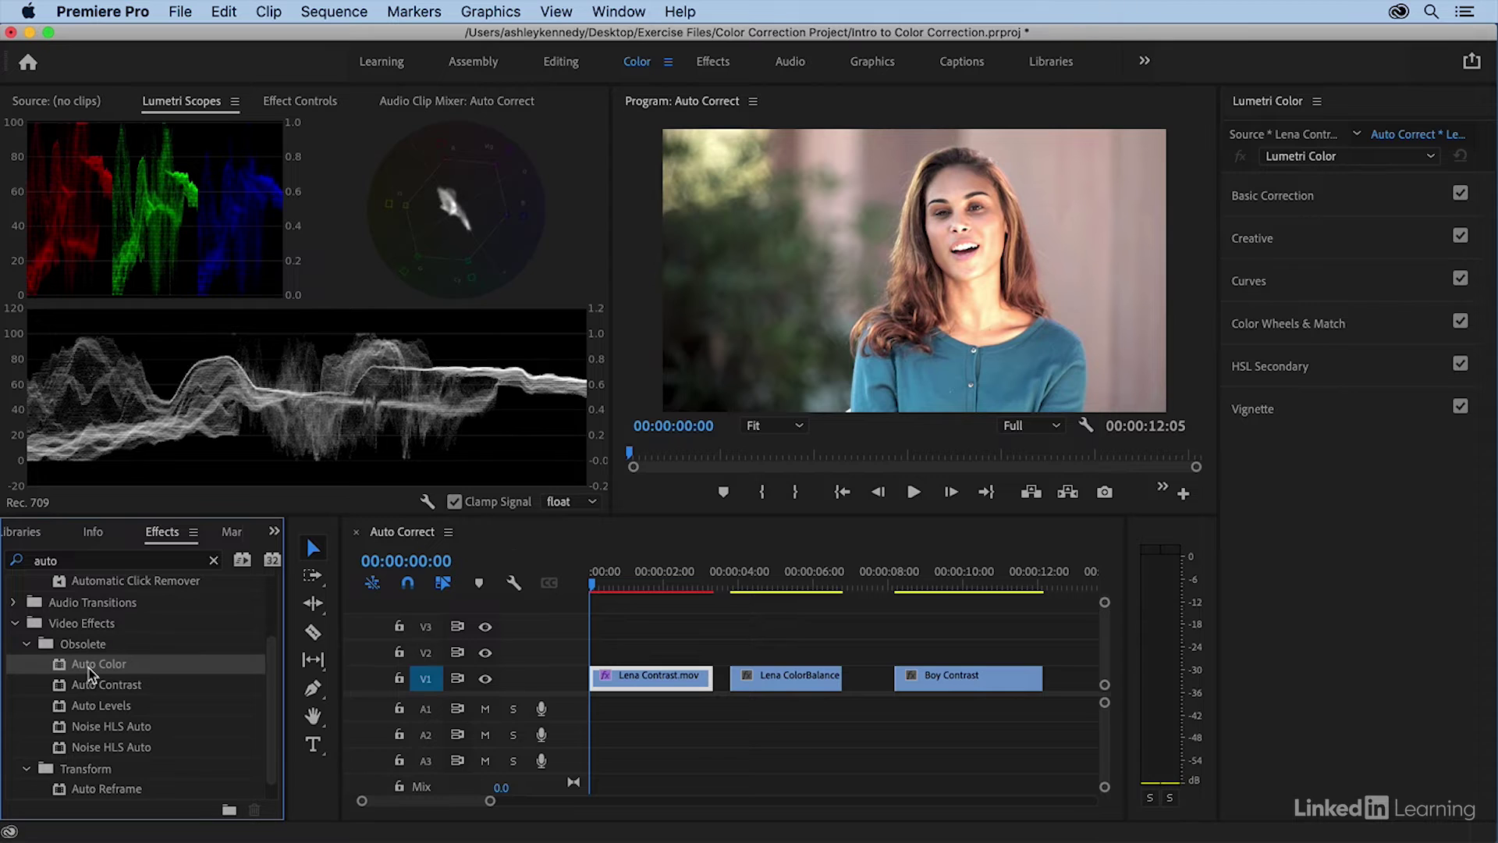
left_click_drag(90, 673, 628, 676)
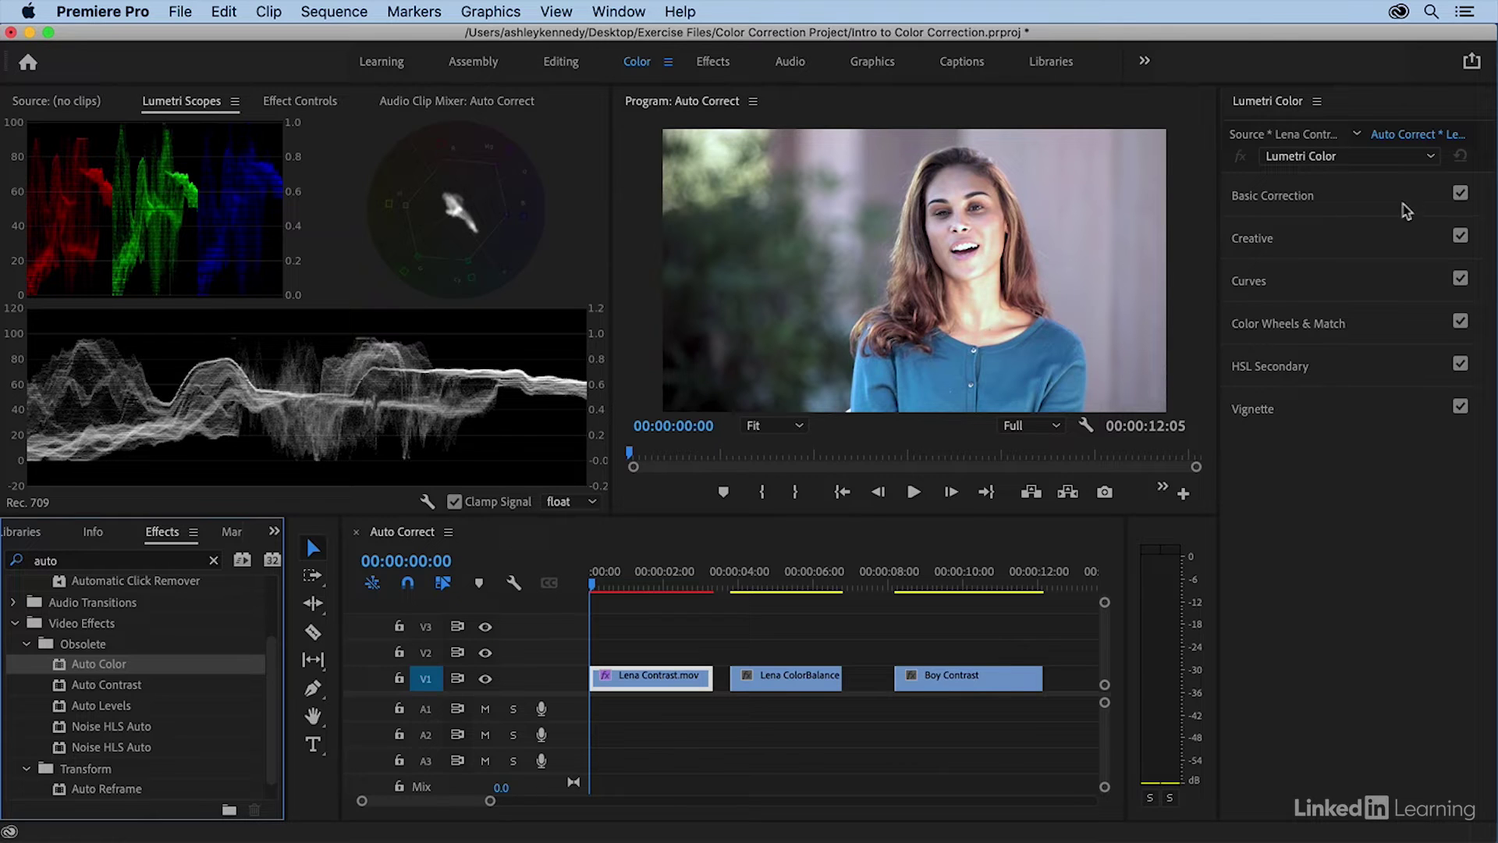
left_click(1378, 205)
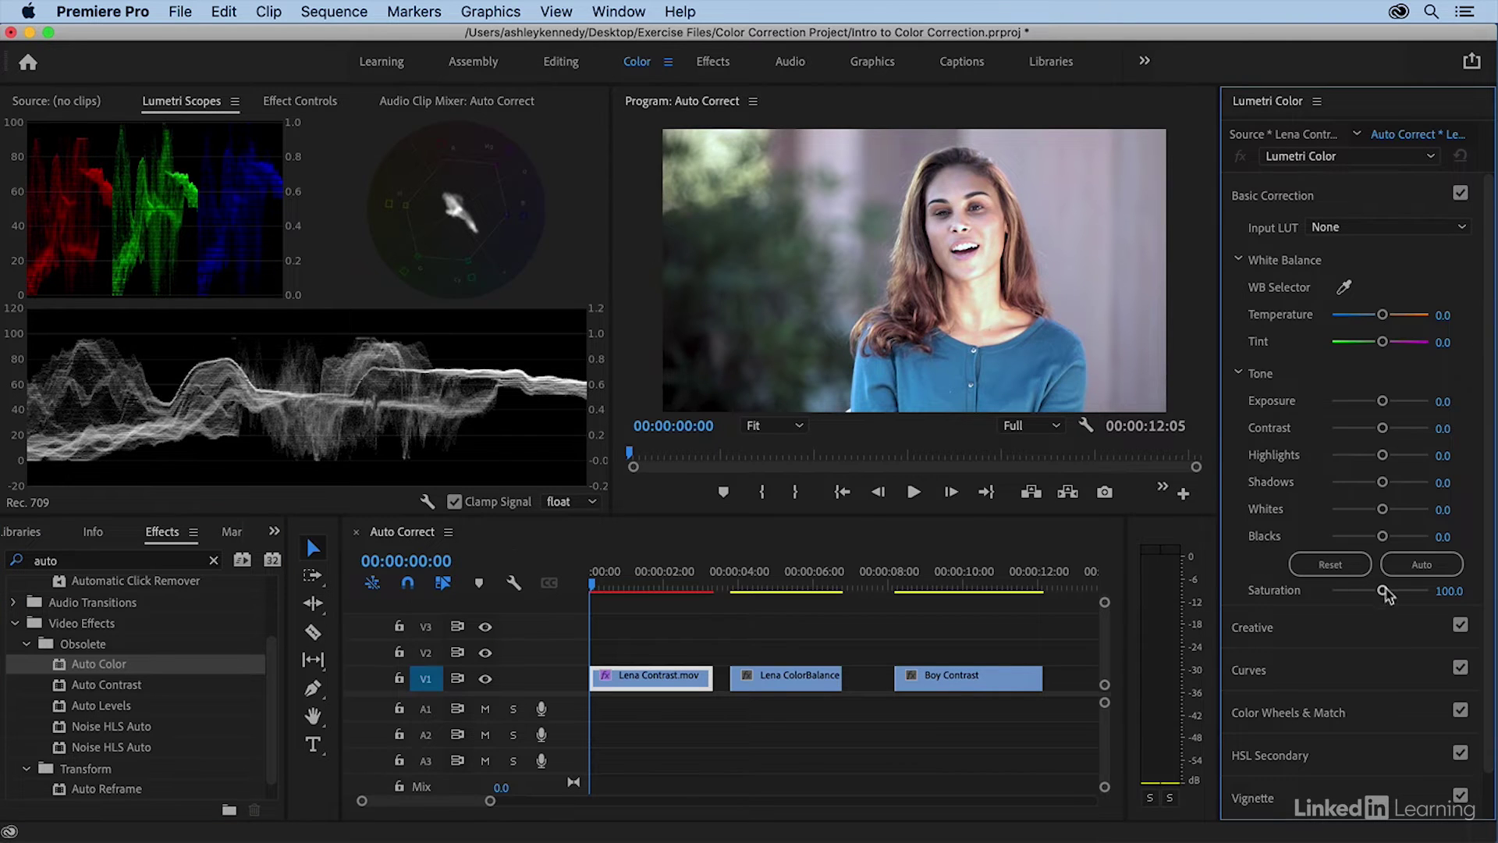
left_click_drag(1383, 591, 1403, 597)
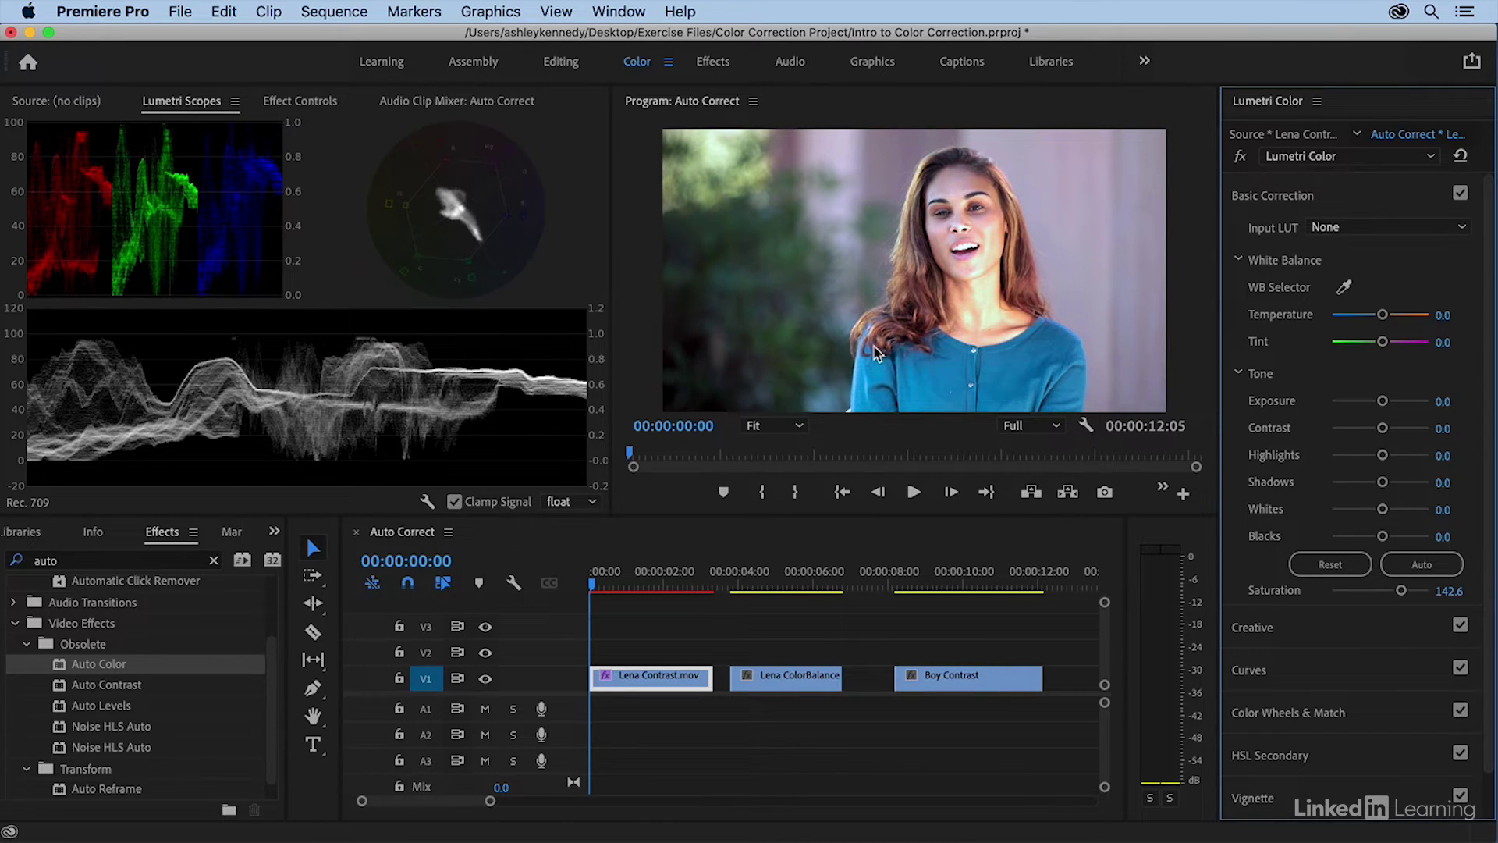
- Delete Auto Contrast, Auto Color and Lumetri Color from Lena Contrast.mov, then show the Lumetri Scopes again
left_click(295, 102)
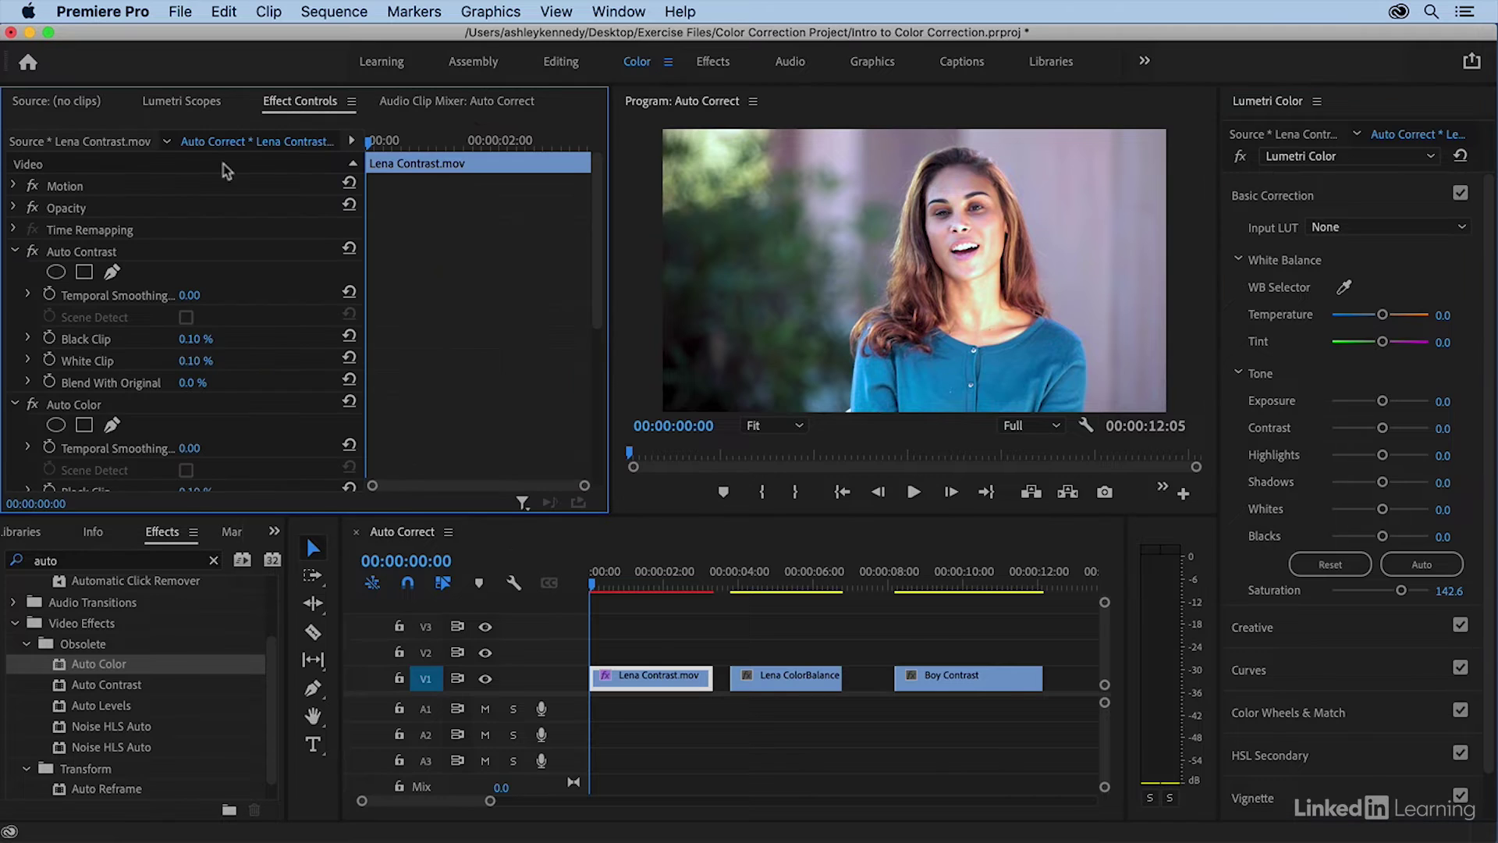
left_click(84, 253)
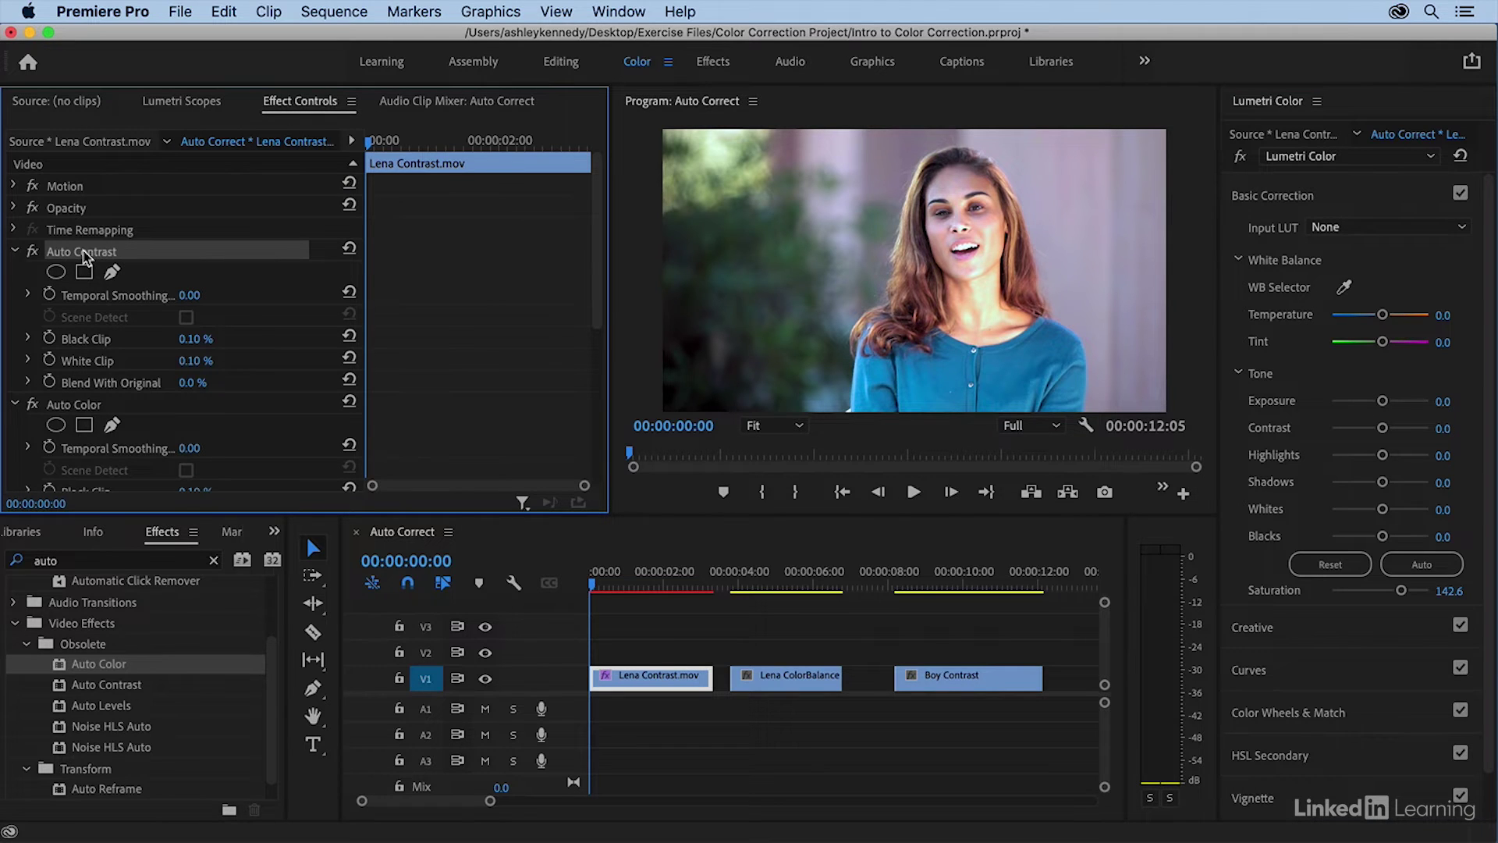
key("Delete")
left_click(78, 254)
key("Delete")
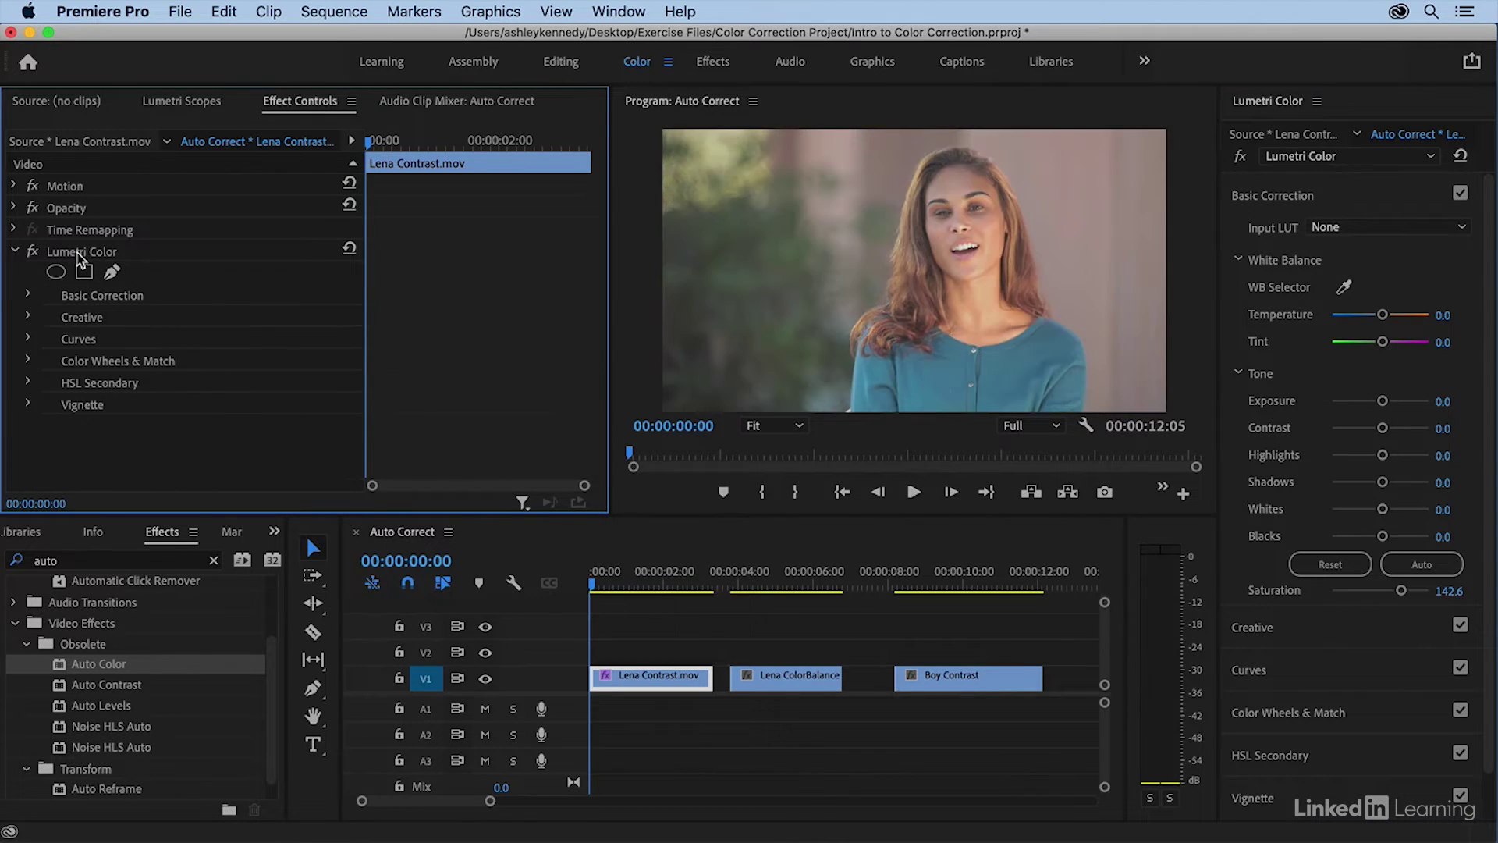
left_click(78, 254)
key("Delete")
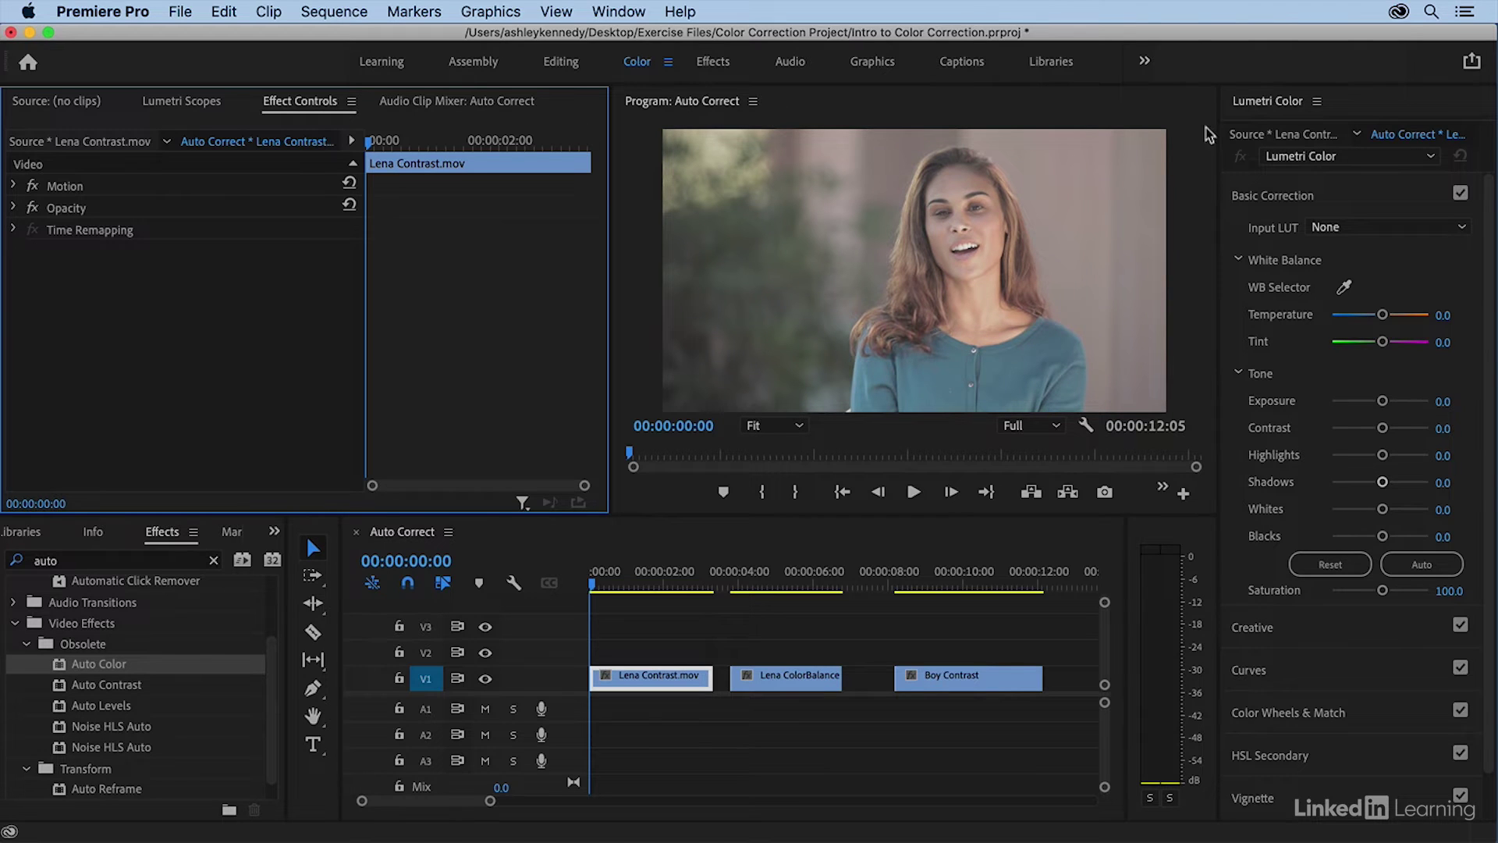
left_click(1362, 107)
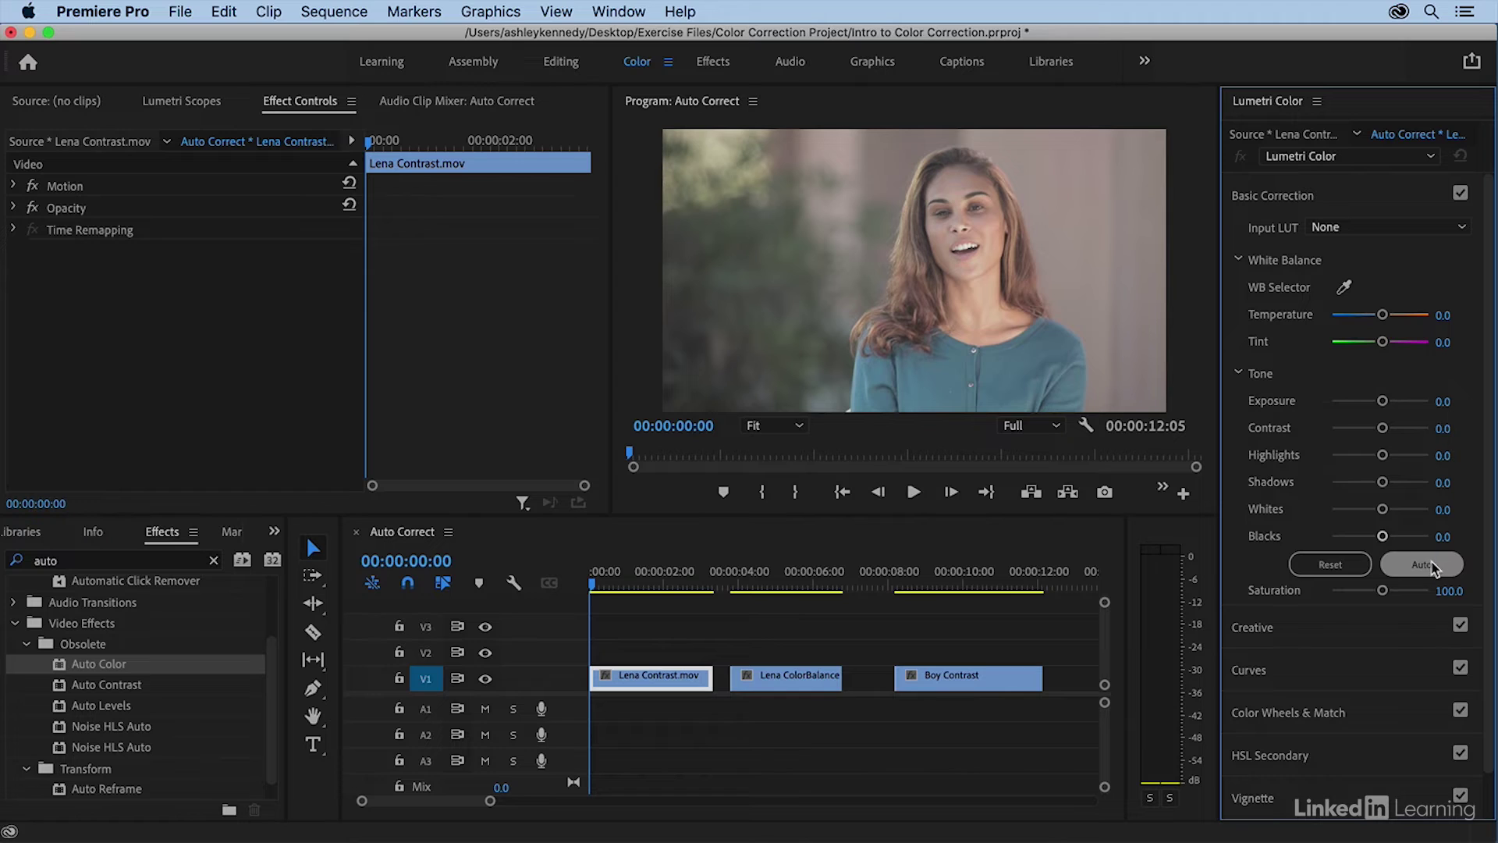
left_click(192, 102)
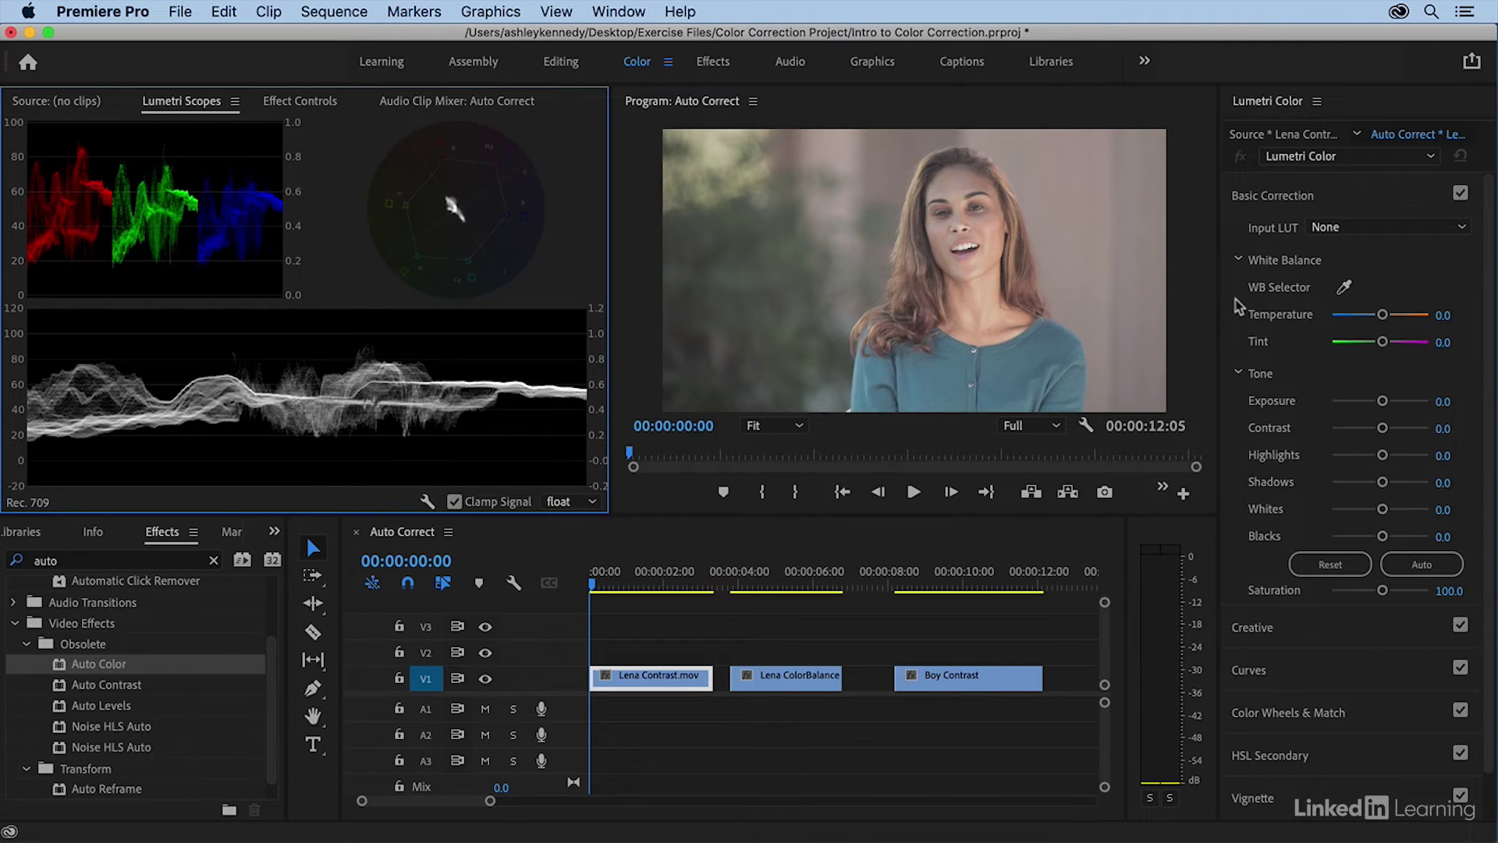
- White-balance Lena Contrast from the woman's face (Temperature -12.1, Tint -1.7) and apply Auto tone
left_click(1344, 290)
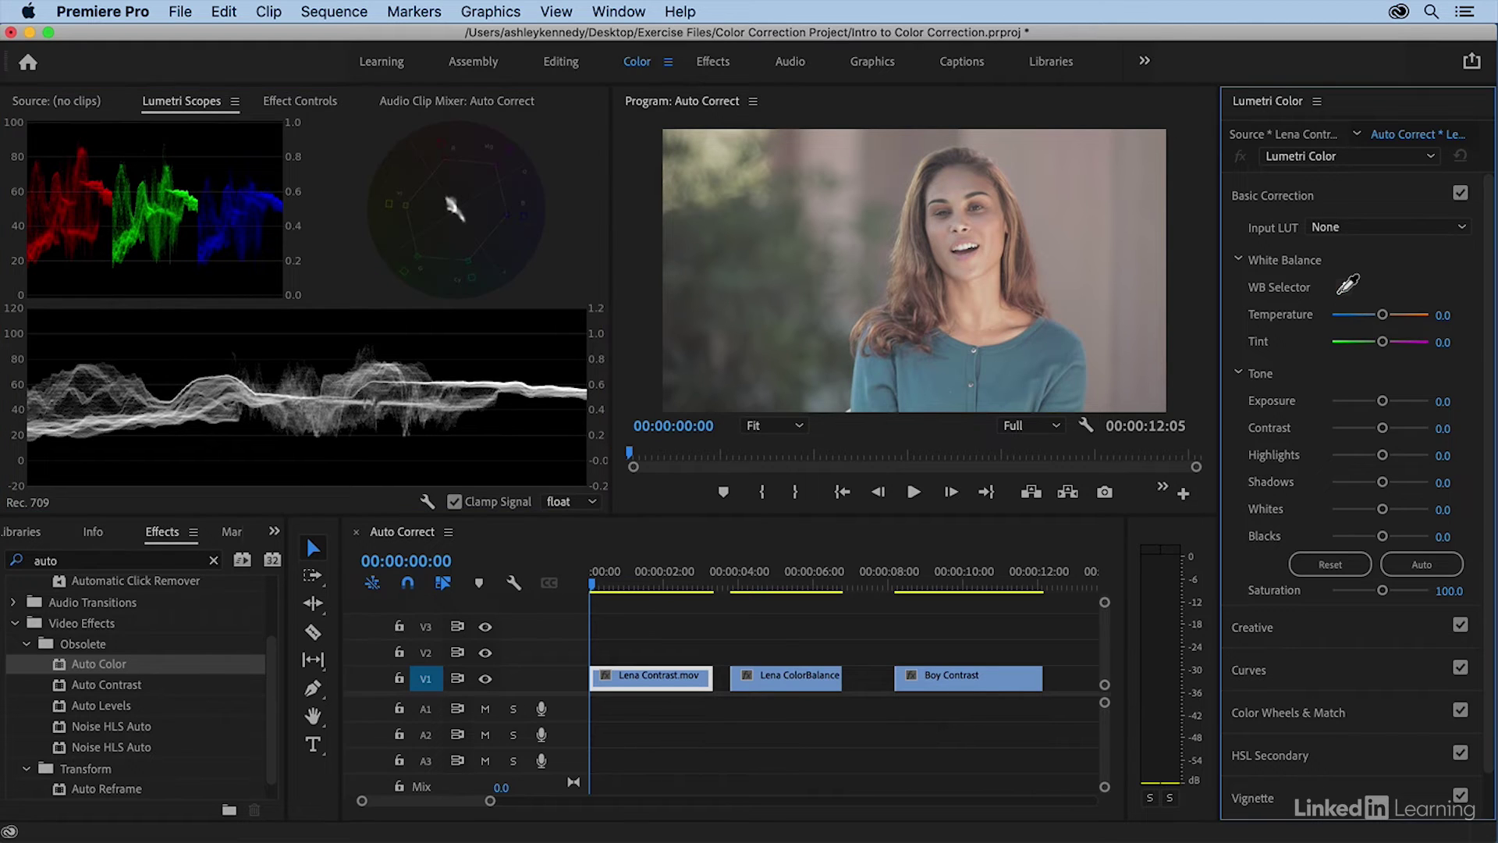
left_click(970, 242)
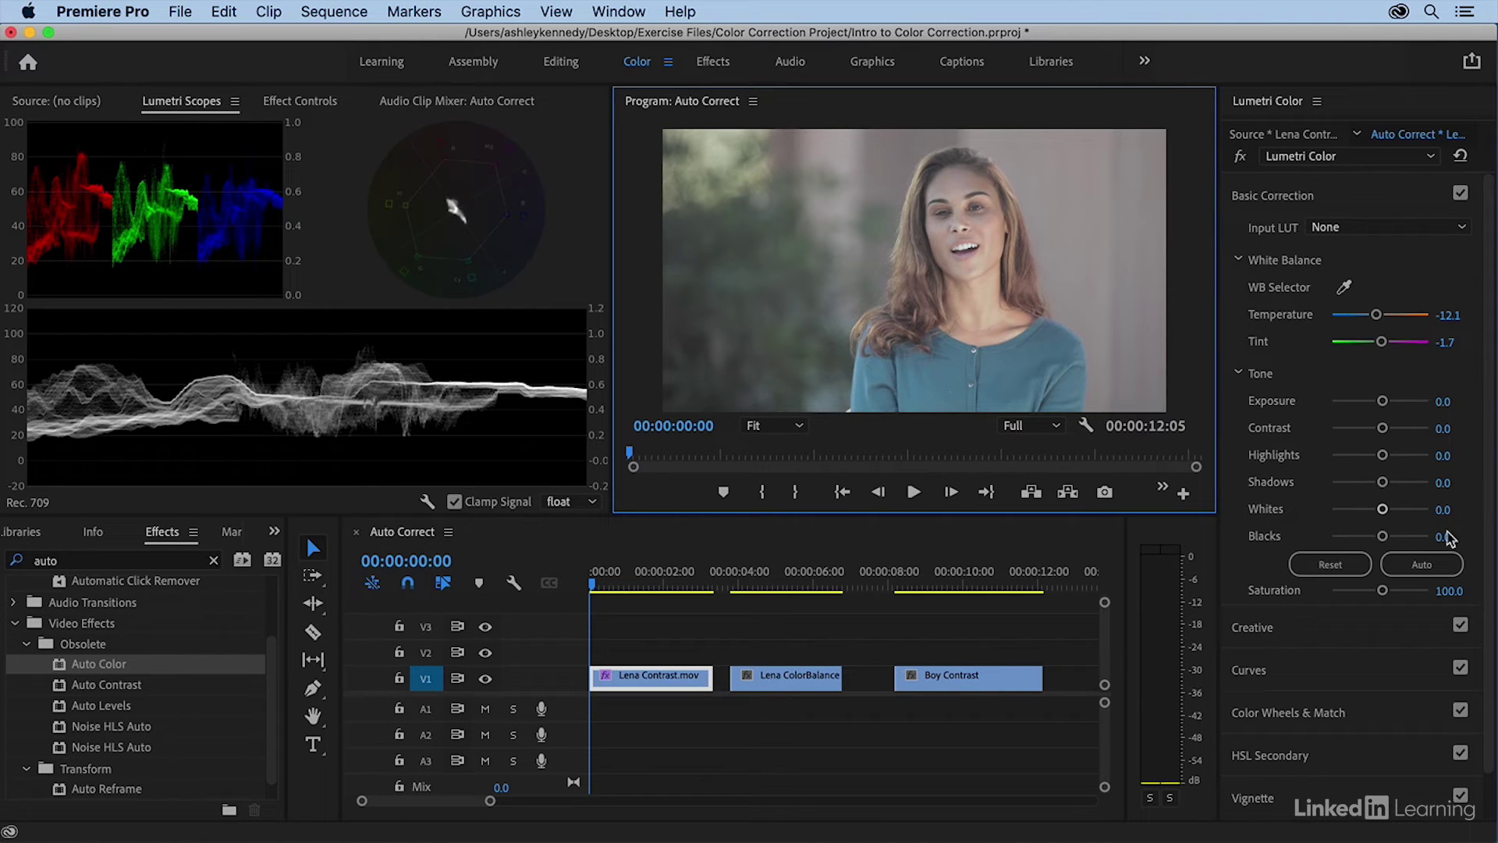
left_click(1414, 571)
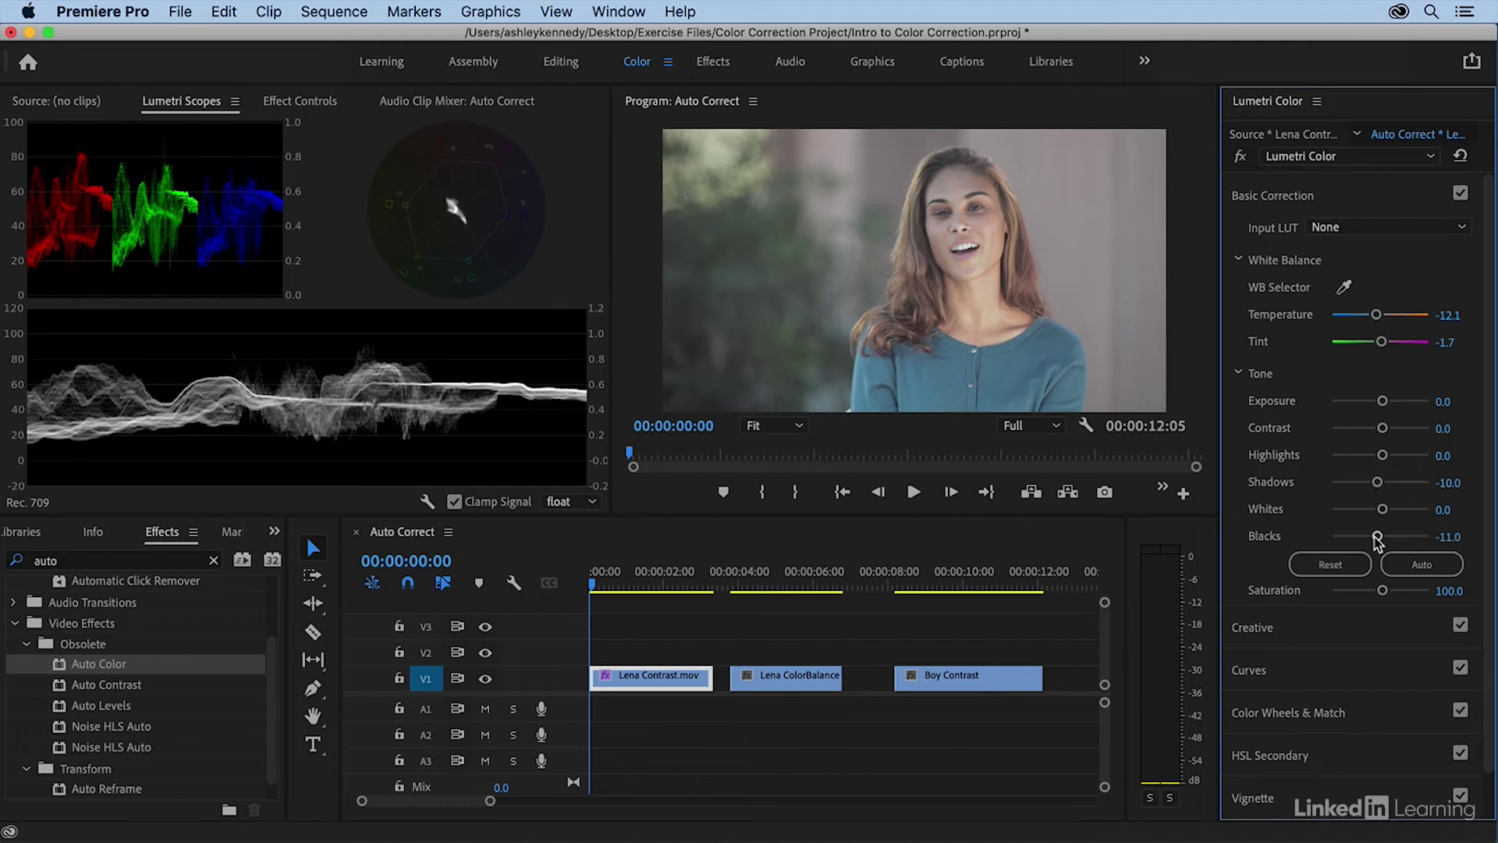
- Set Blacks -78.7, Whites 53.2, Highlights -27.7, Shadows -44.7 and Saturation 131.9 on Lena Contrast
left_click_drag(1377, 538, 1406, 509)
left_click_drag(1383, 455, 1358, 486)
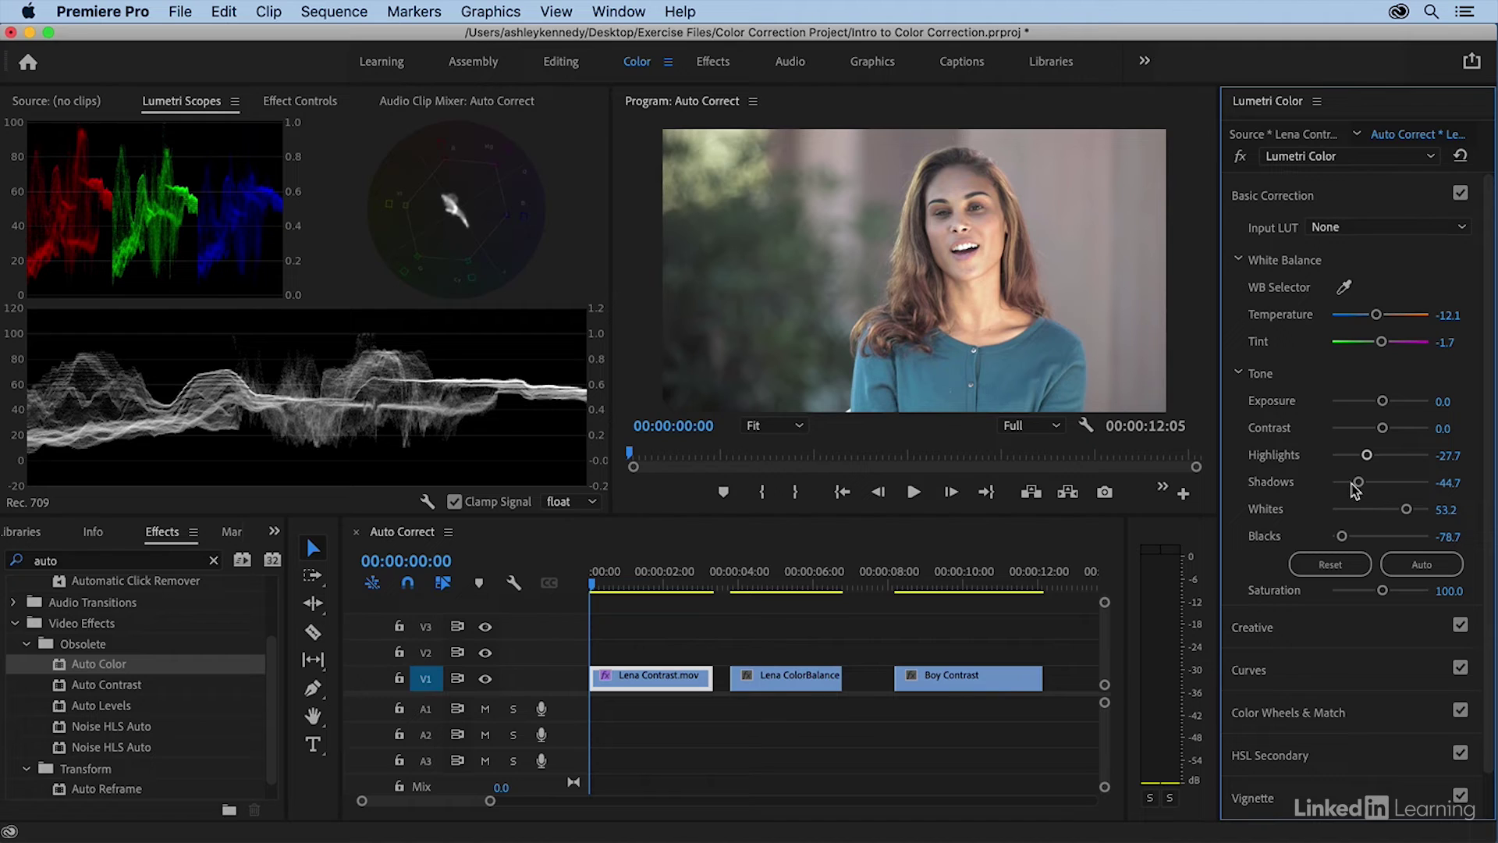
left_click(1421, 566)
left_click_drag(1381, 591, 1394, 593)
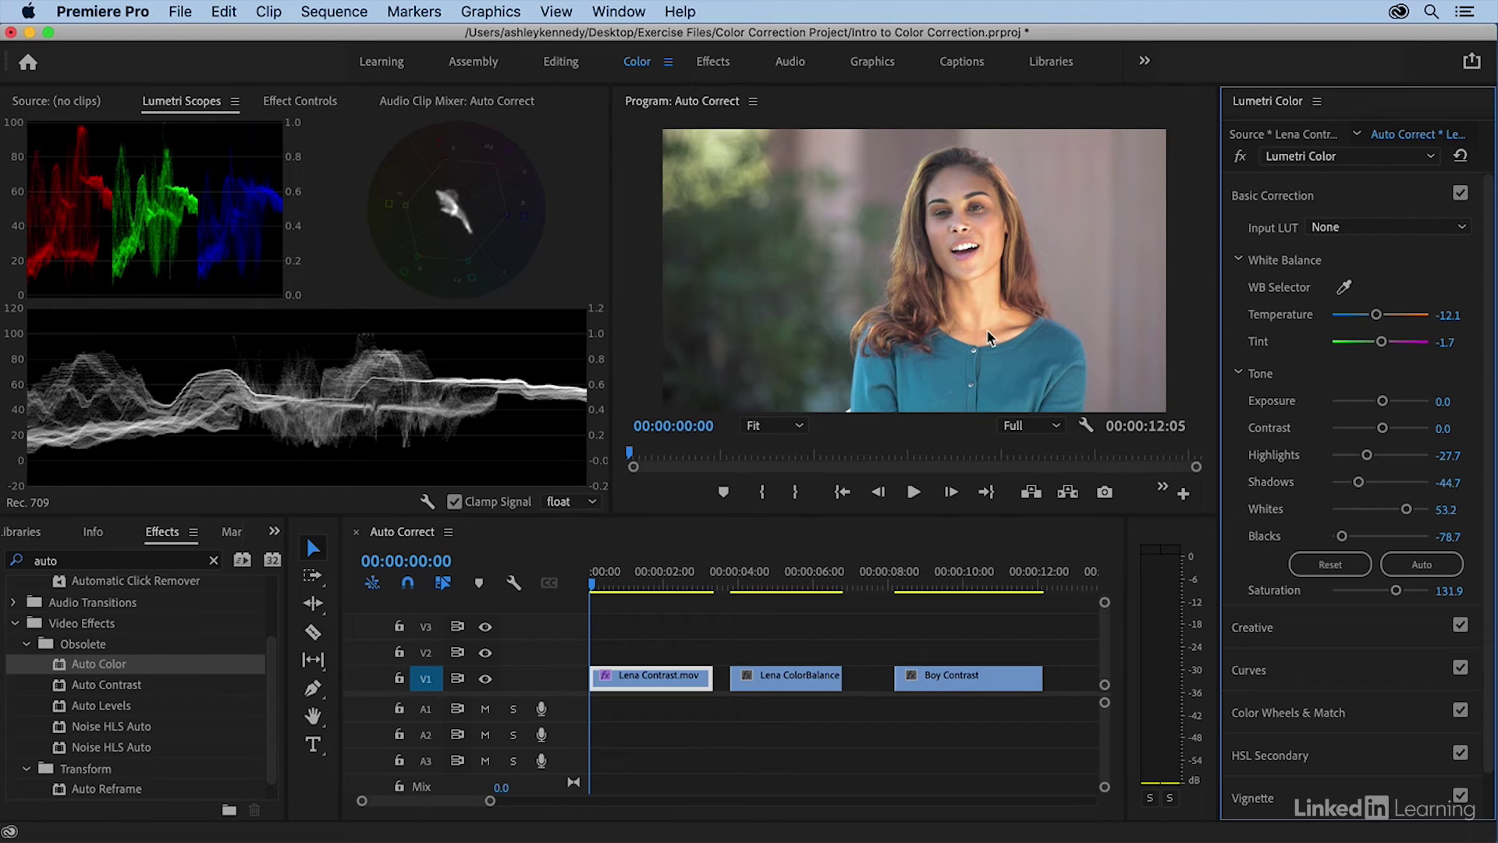
left_click(761, 578)
- White-balance Lena ColorBalance from the background (Temperature -169.3, Tint 45.5), apply Auto tone, and compare with fx bypass
key("Up")
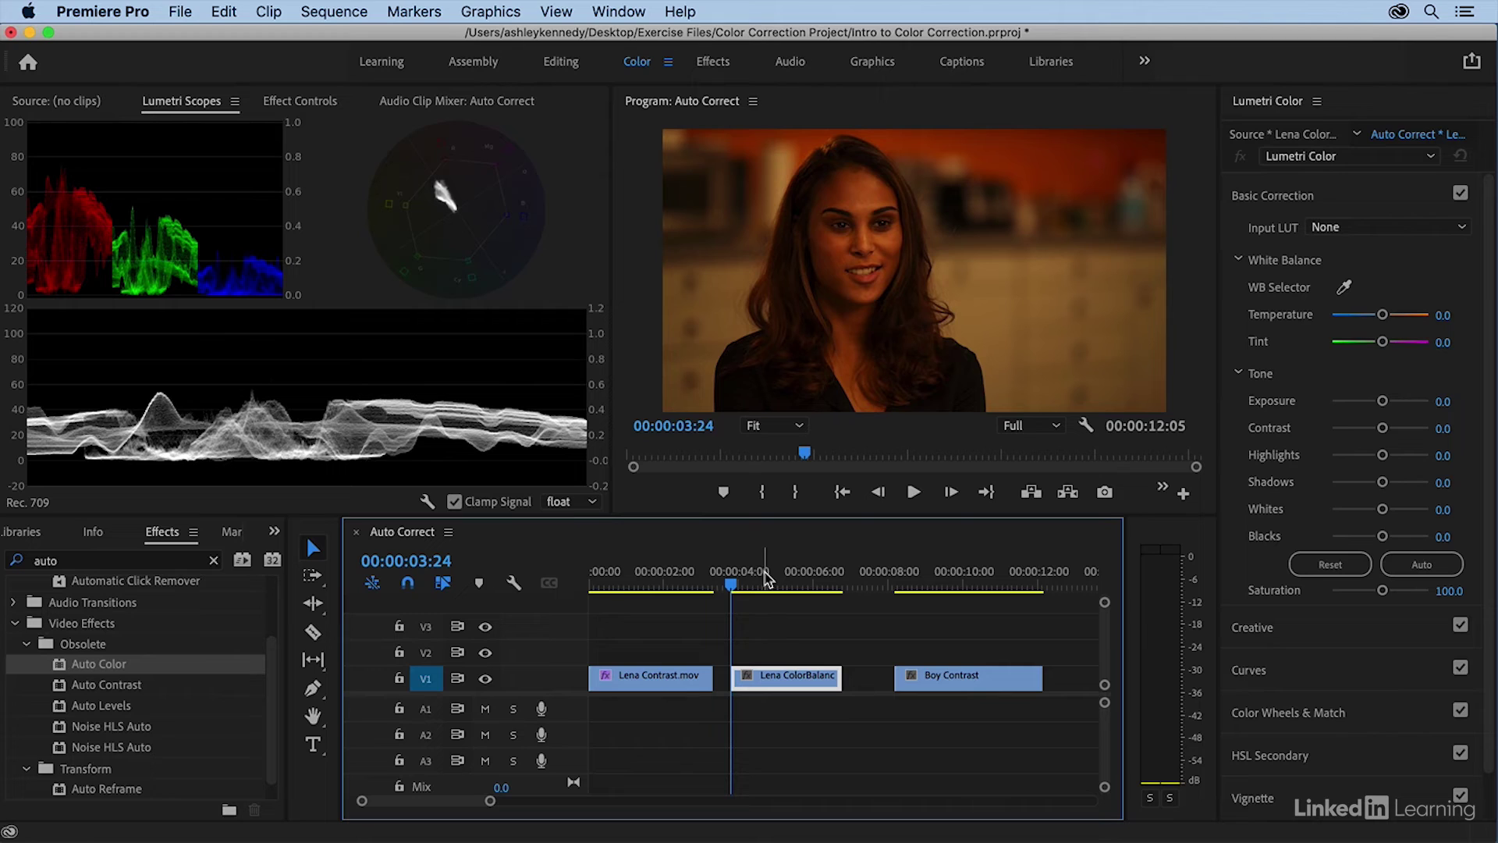
left_click(1344, 289)
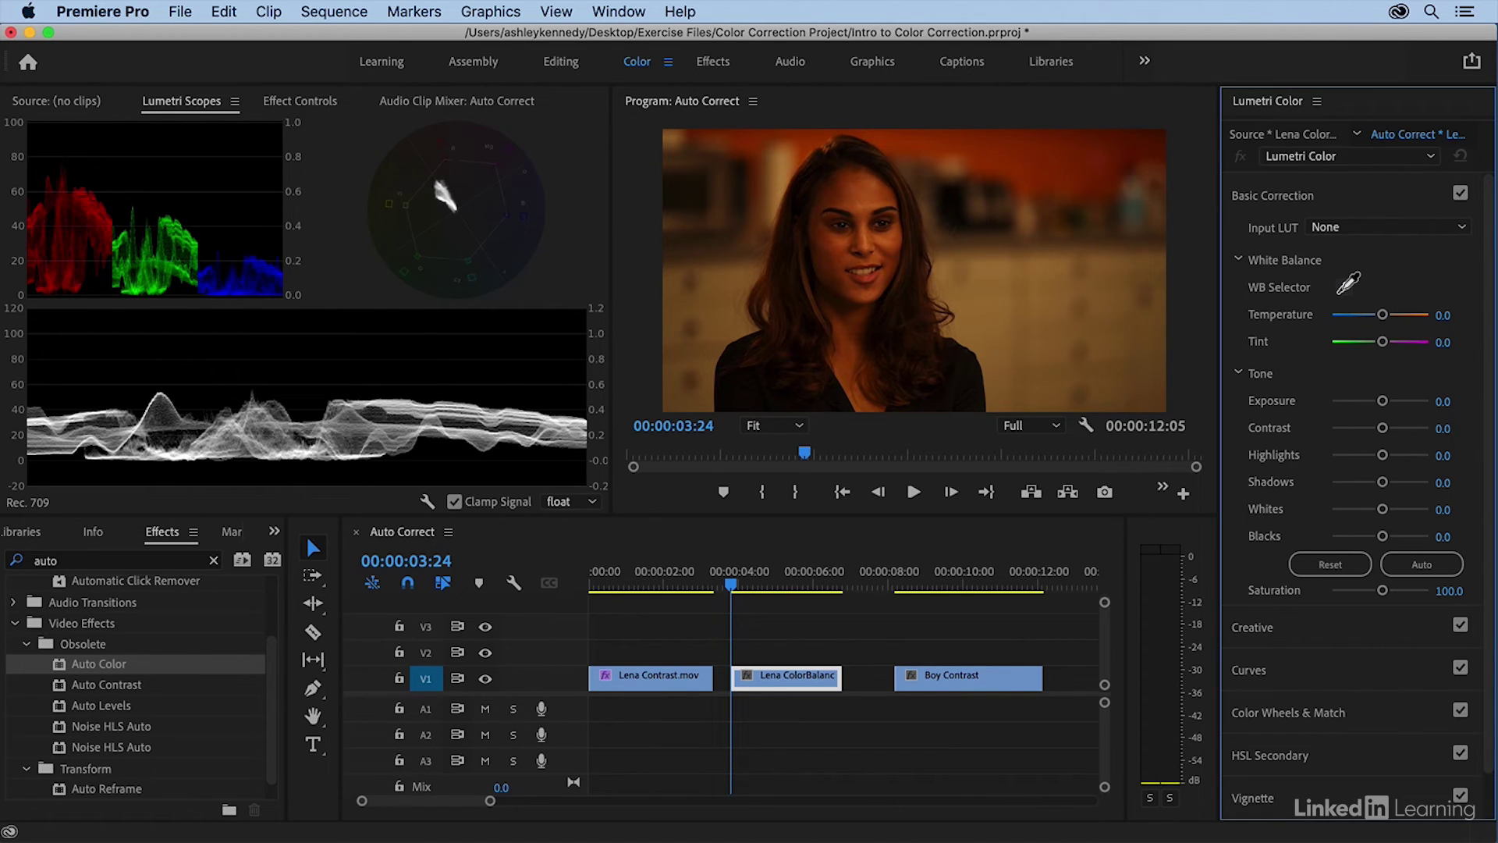
left_click(976, 322)
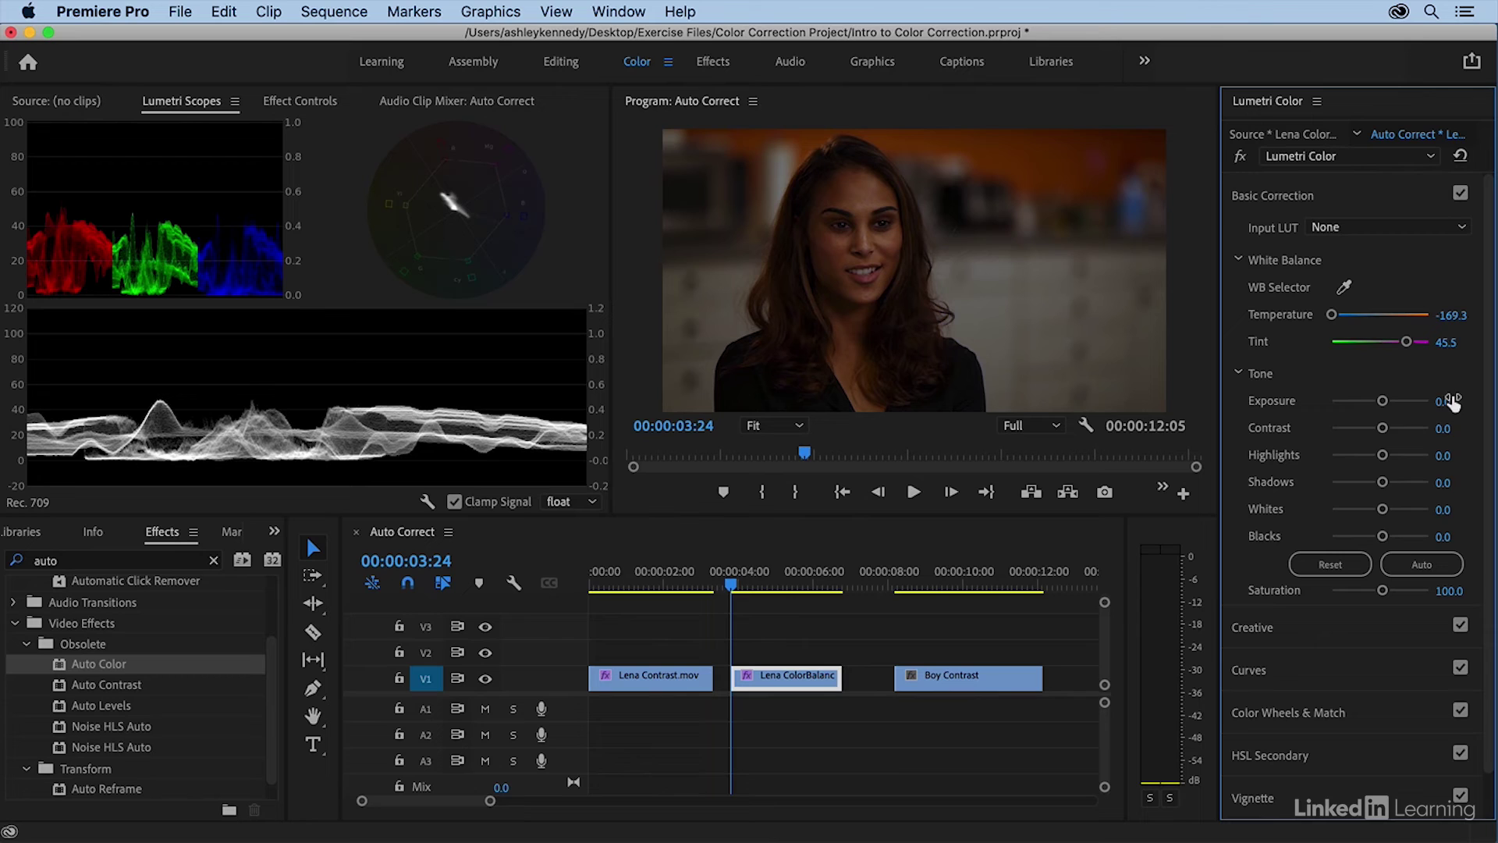
left_click(1421, 565)
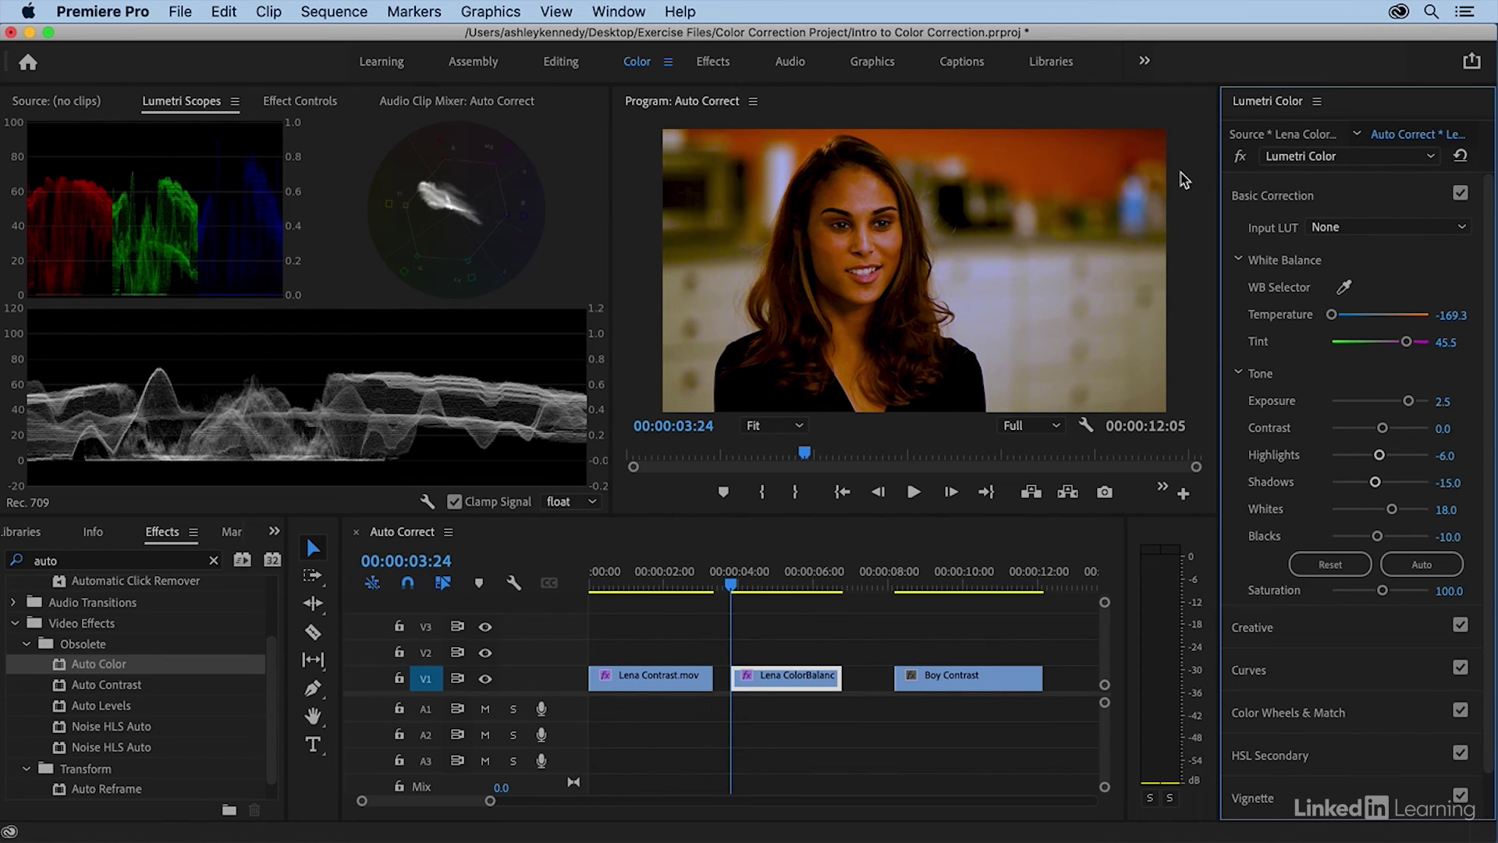
left_click(1239, 158)
left_click(1240, 159)
- White-balance the Boy Contrast clip from the boy's face and apply Auto tone
left_click(649, 584)
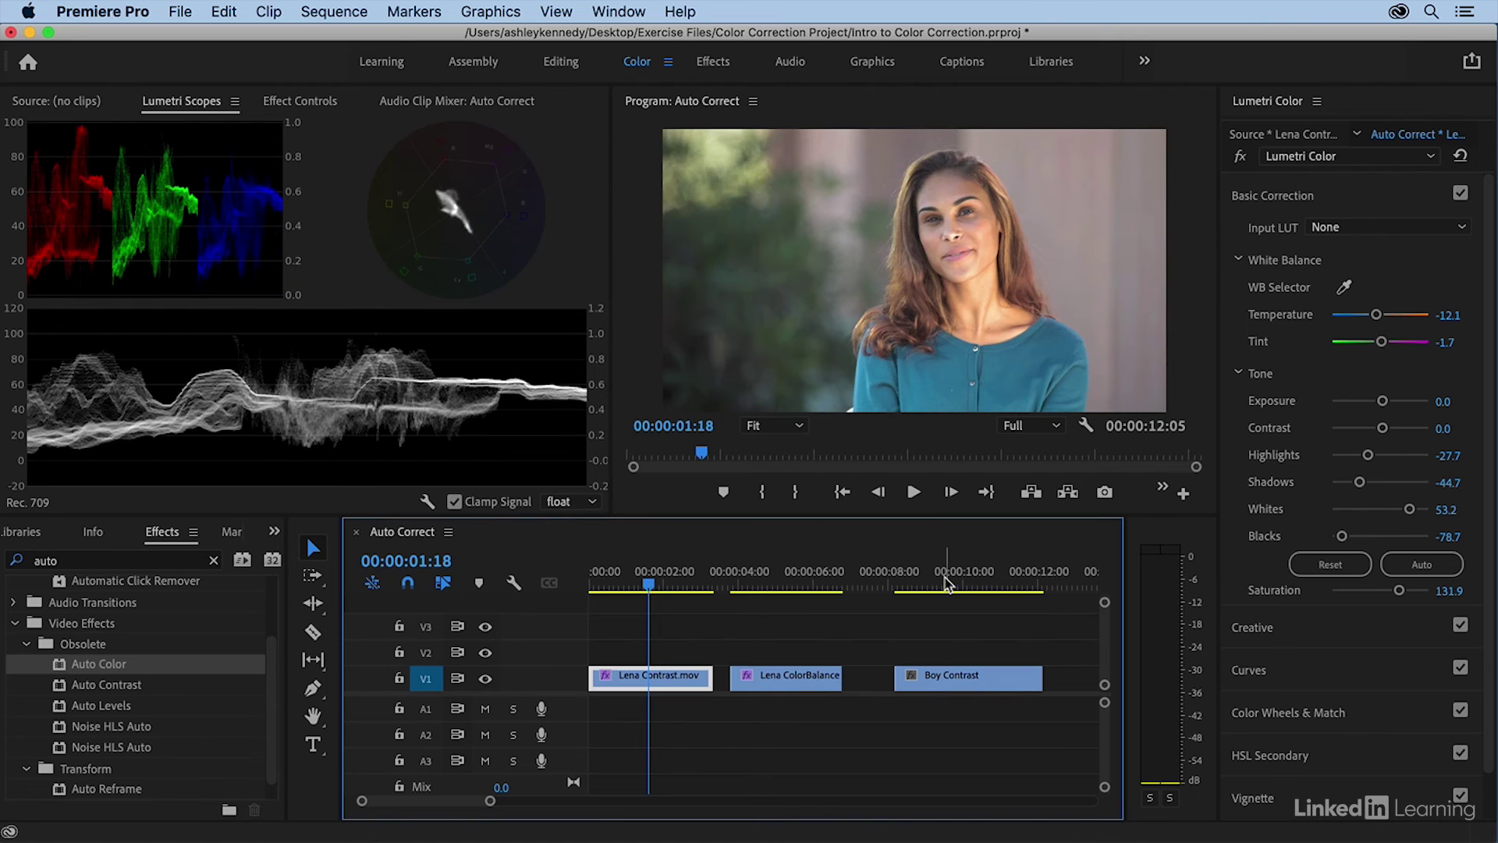
left_click(946, 584)
key("Up")
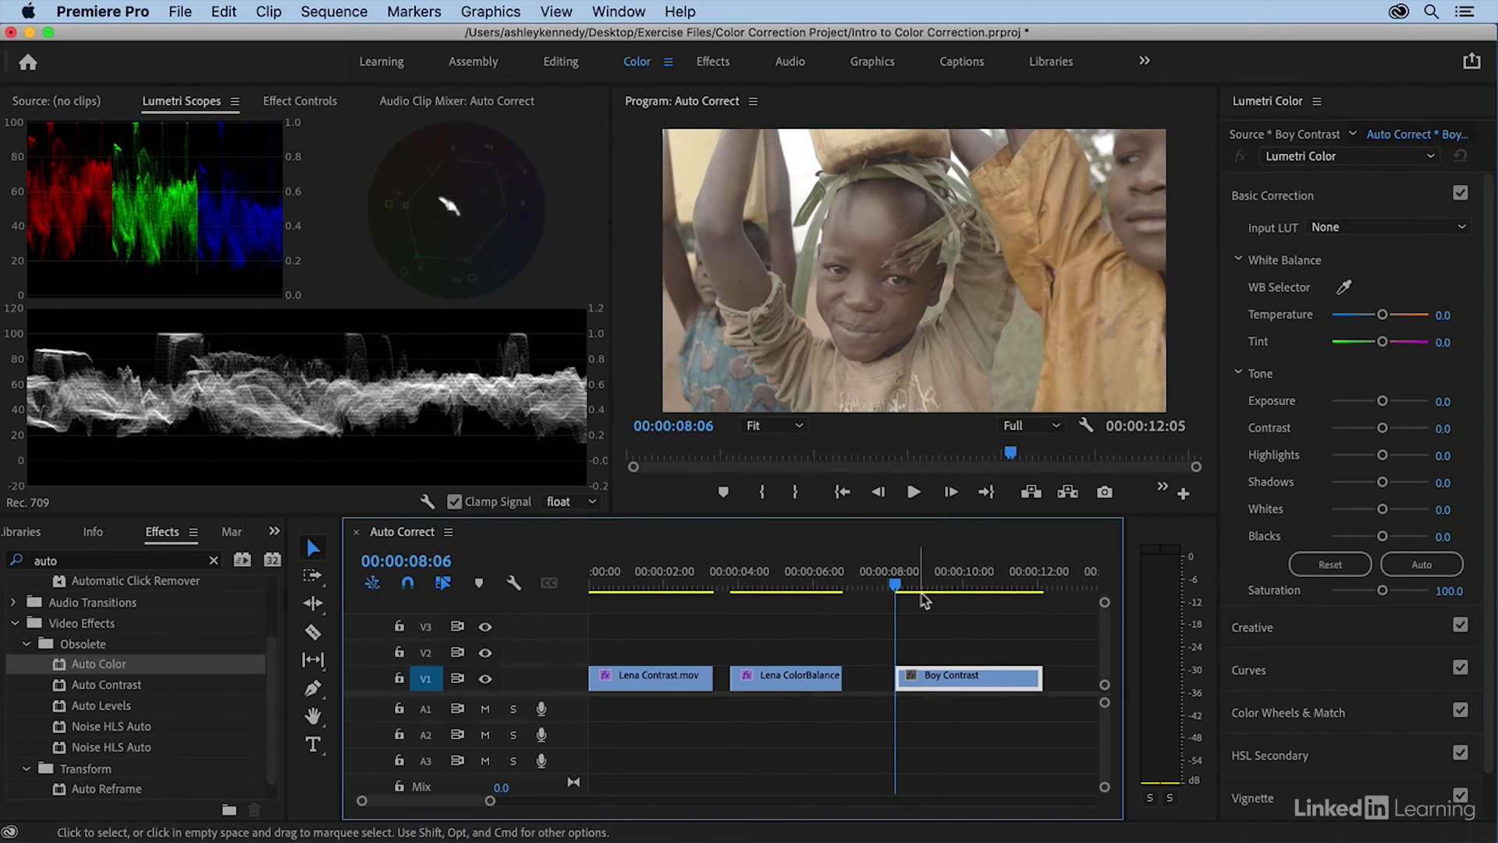
left_click_drag(896, 584, 1003, 589)
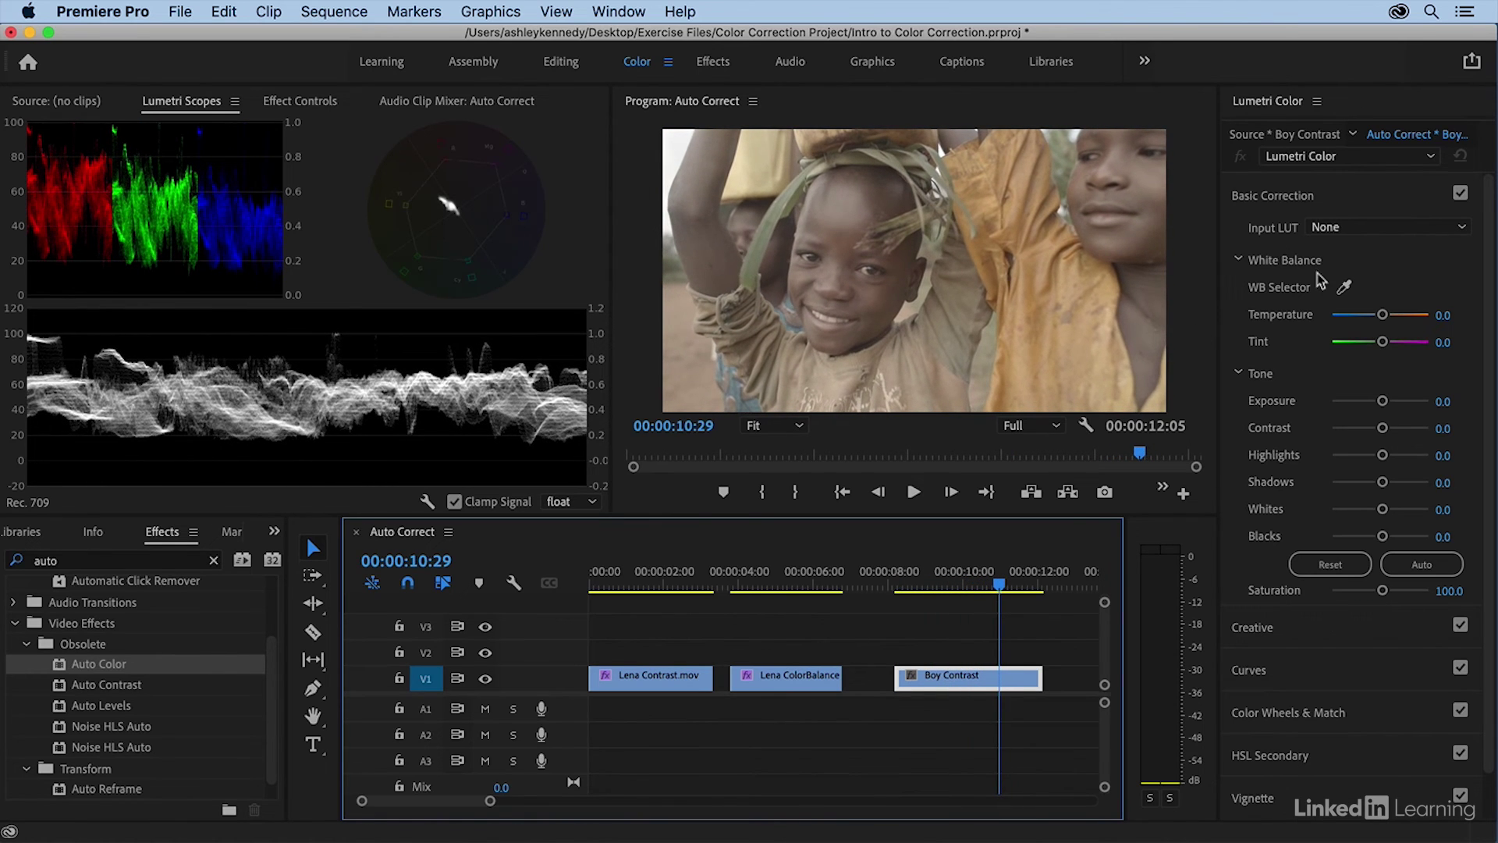
left_click(1343, 287)
left_click(835, 313)
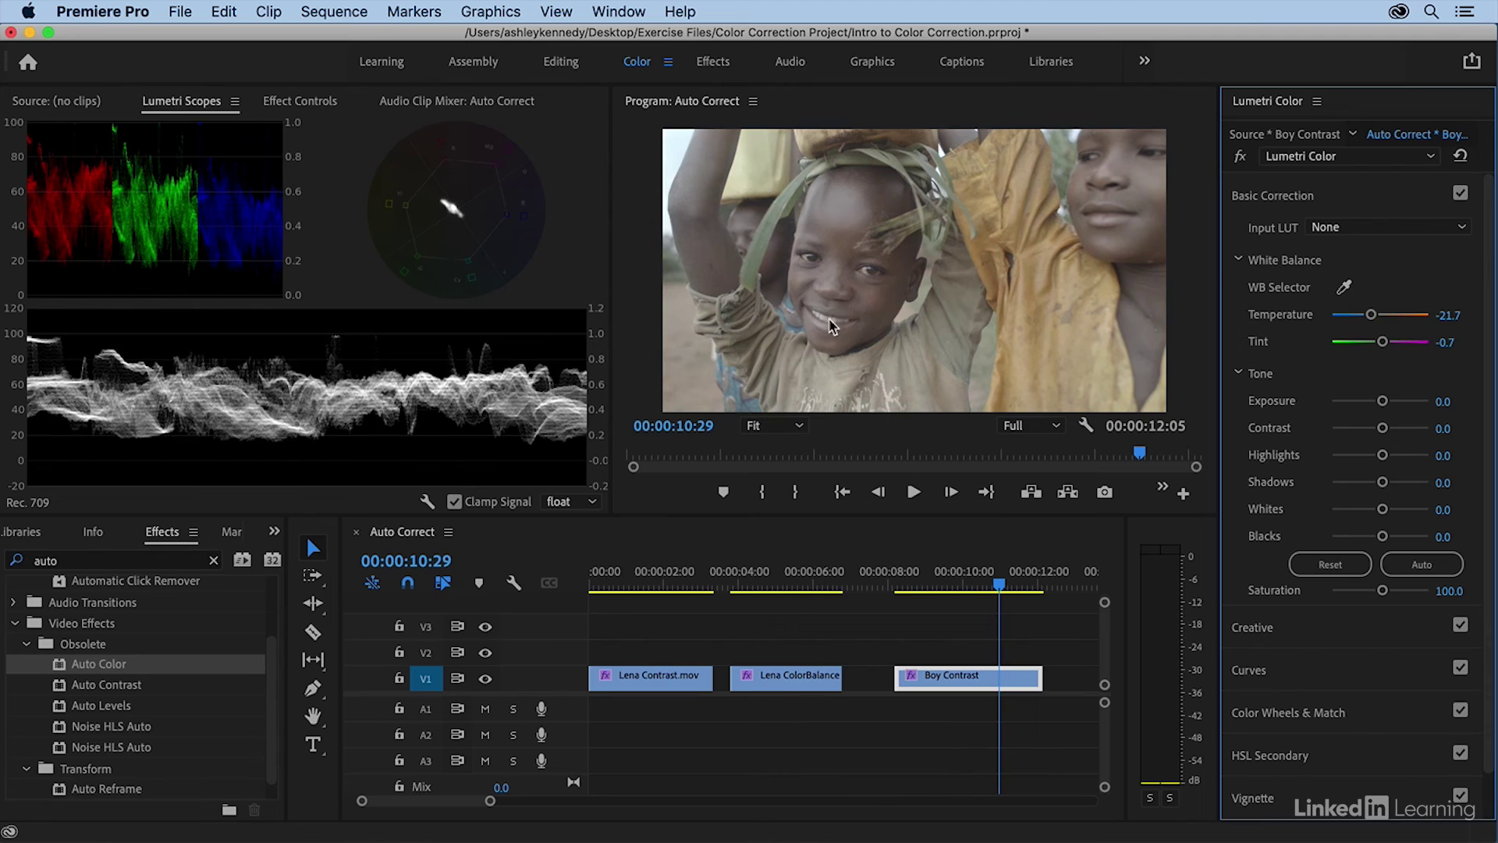
left_click(1421, 566)
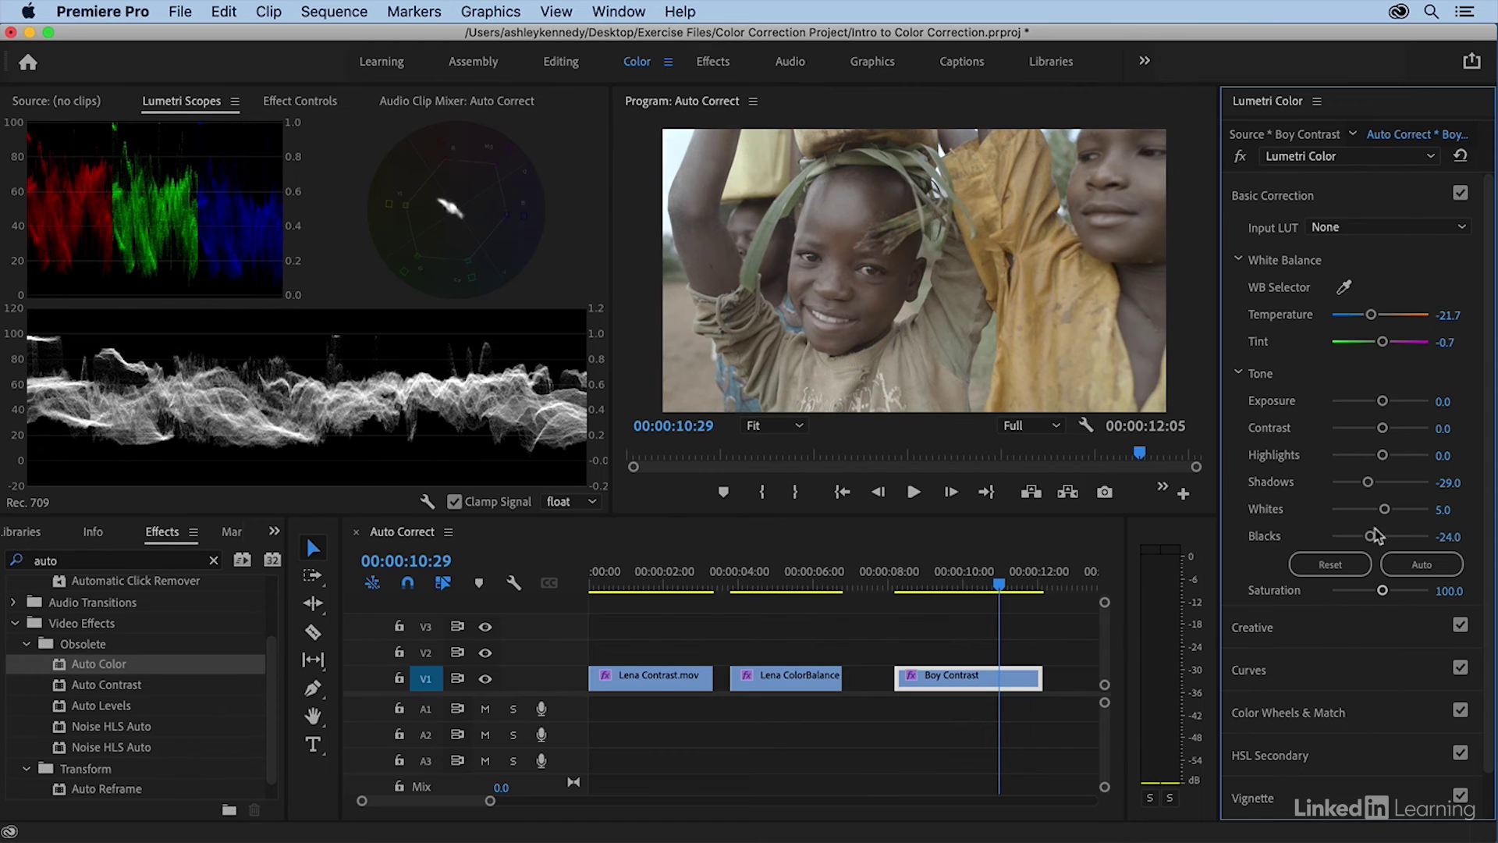
- Set Blacks -85.1, Shadows -51.1, Highlights 38.3, Temperature -36.2, Saturation 159.6, then compare with fx bypass
left_click_drag(1370, 536, 1337, 543)
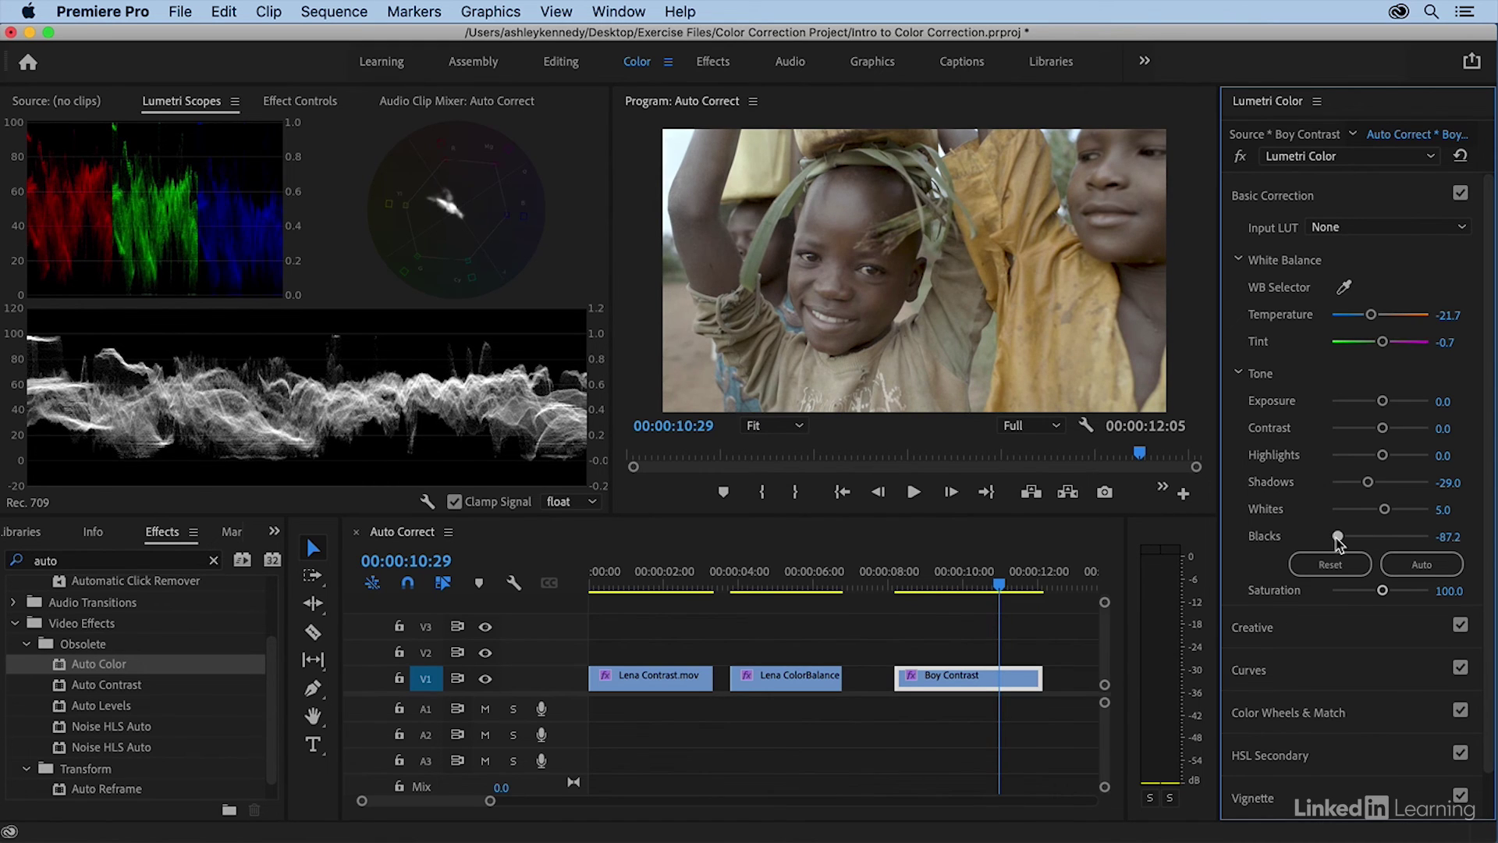
left_click_drag(1364, 484, 1400, 465)
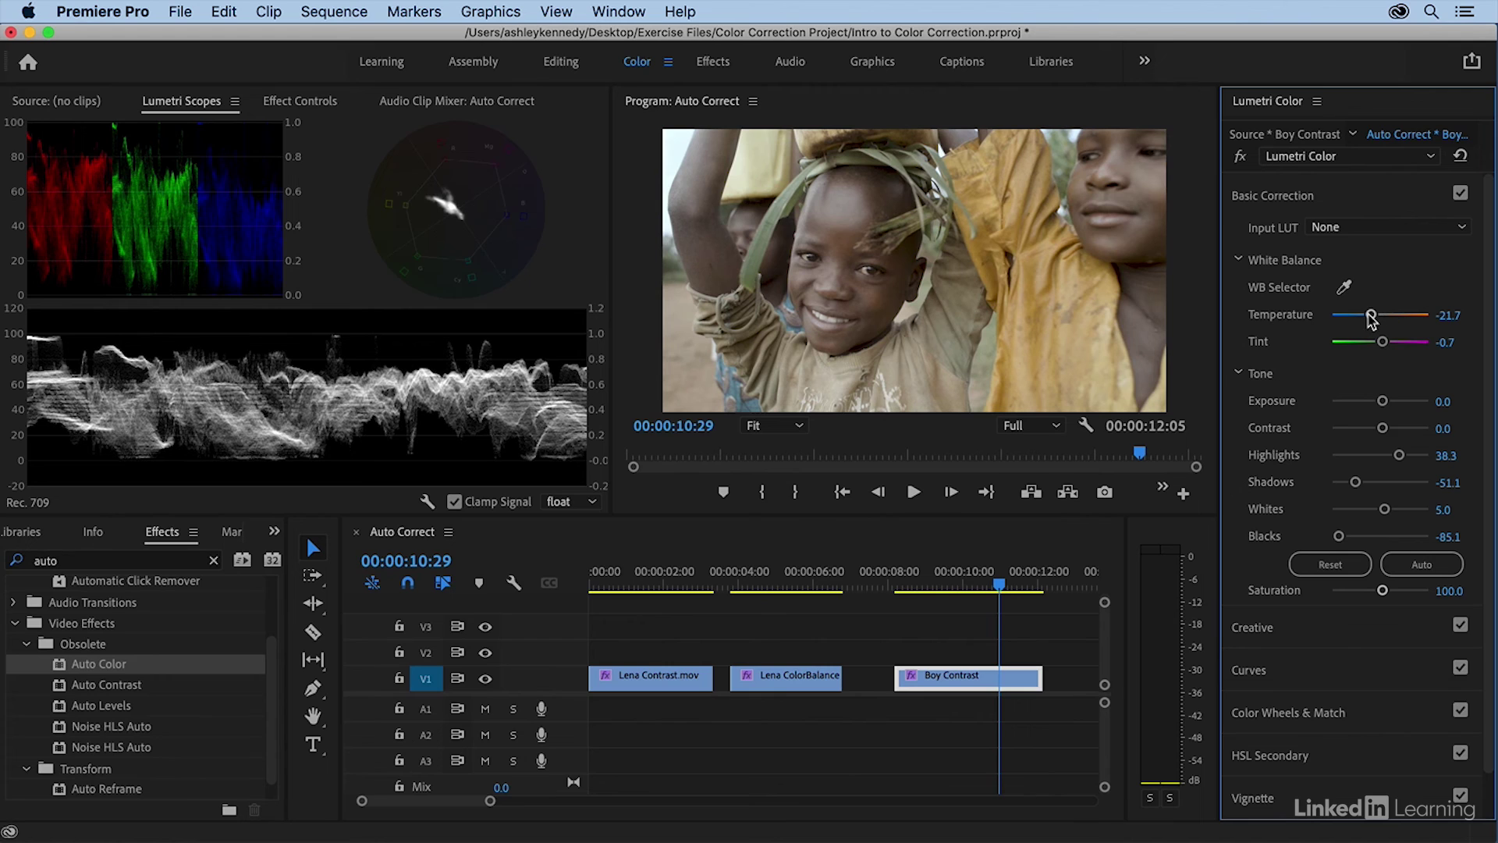
left_click_drag(1375, 319, 1364, 320)
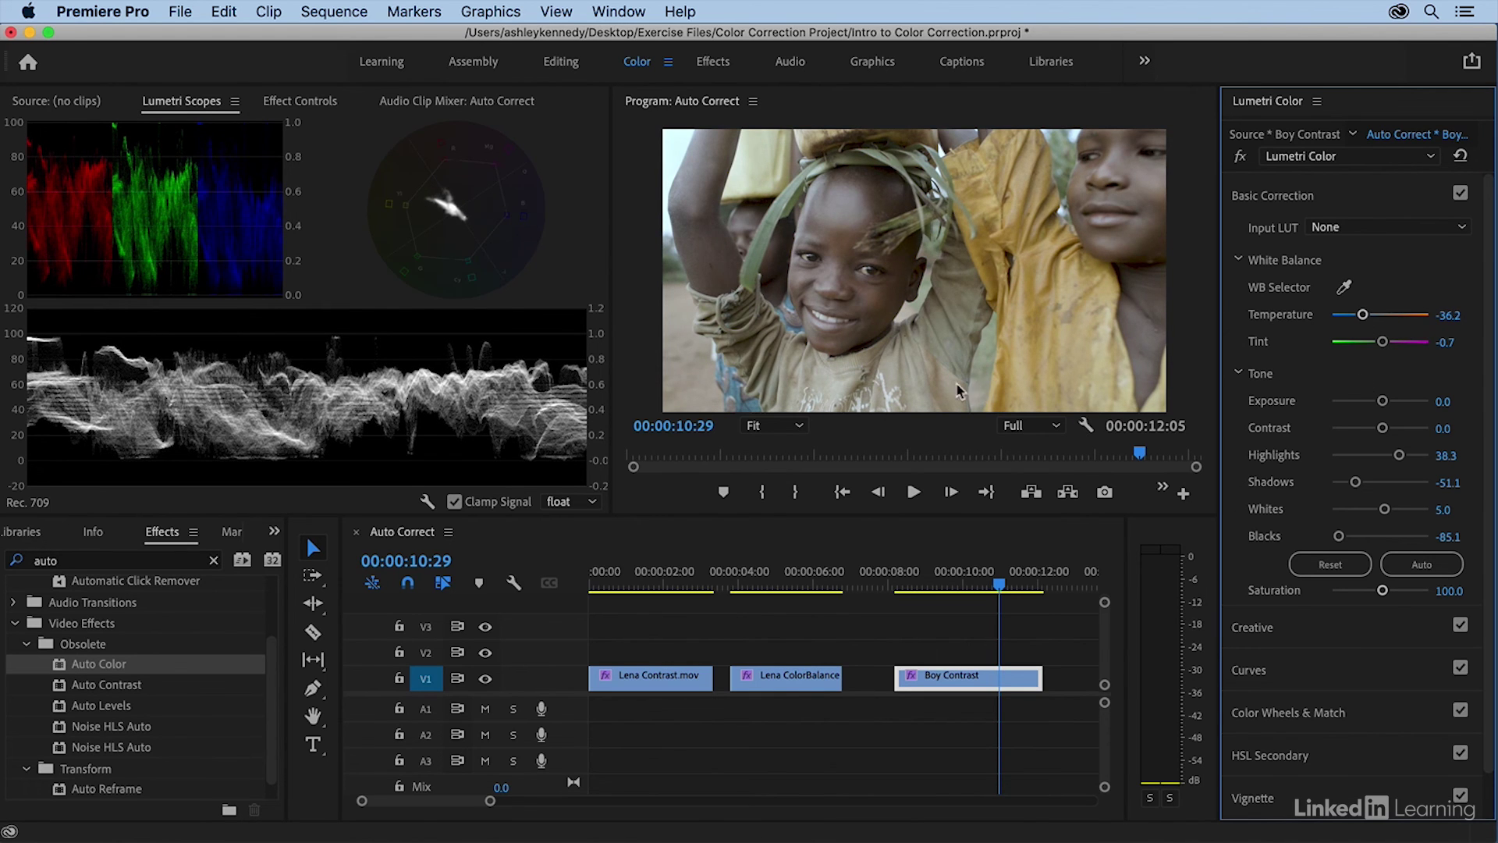
left_click_drag(1382, 590, 1409, 592)
left_click(1240, 156)
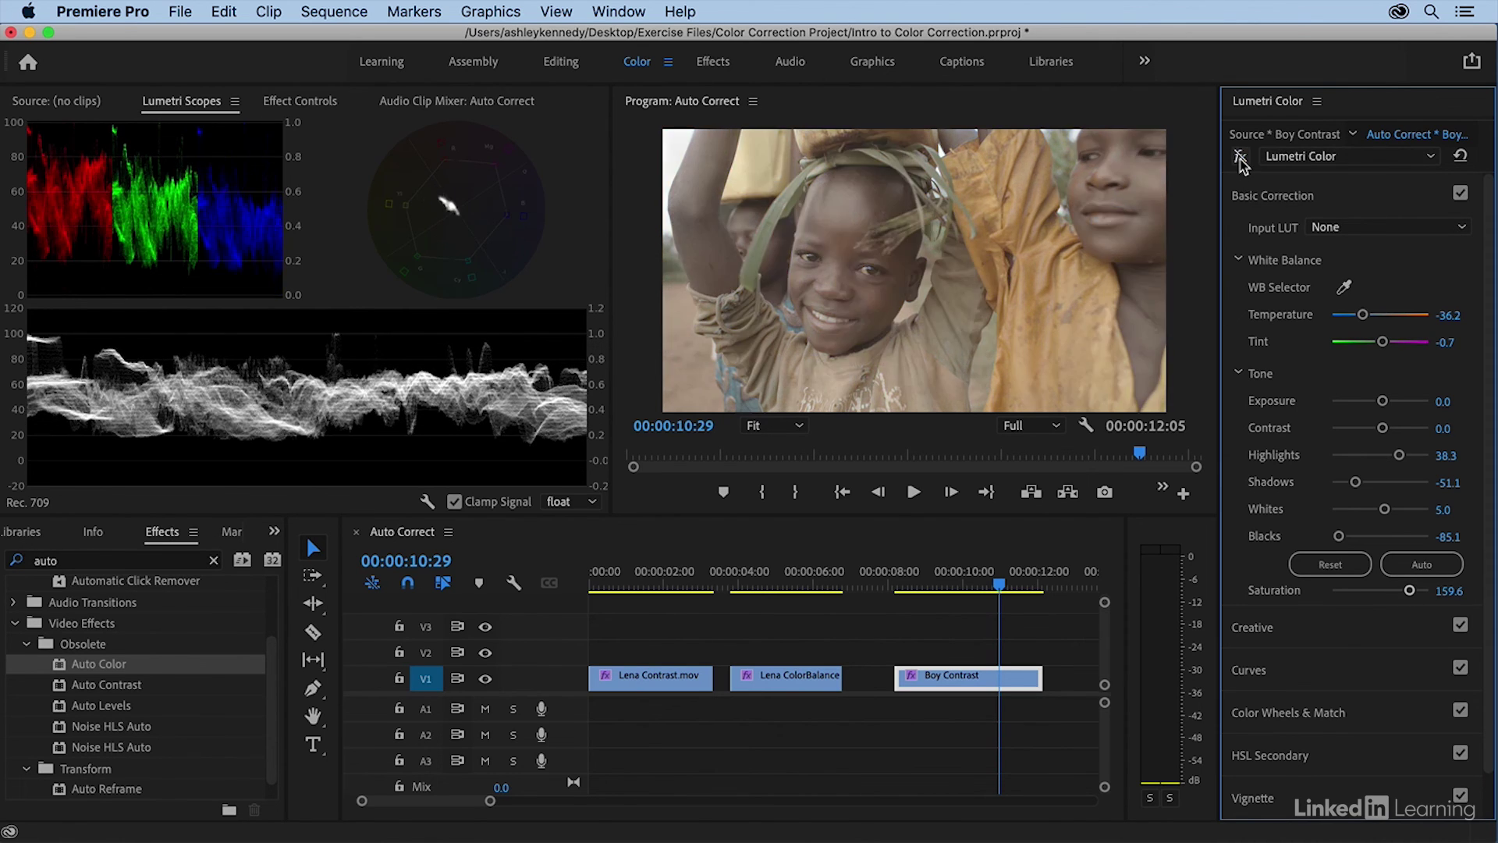
left_click(1240, 156)
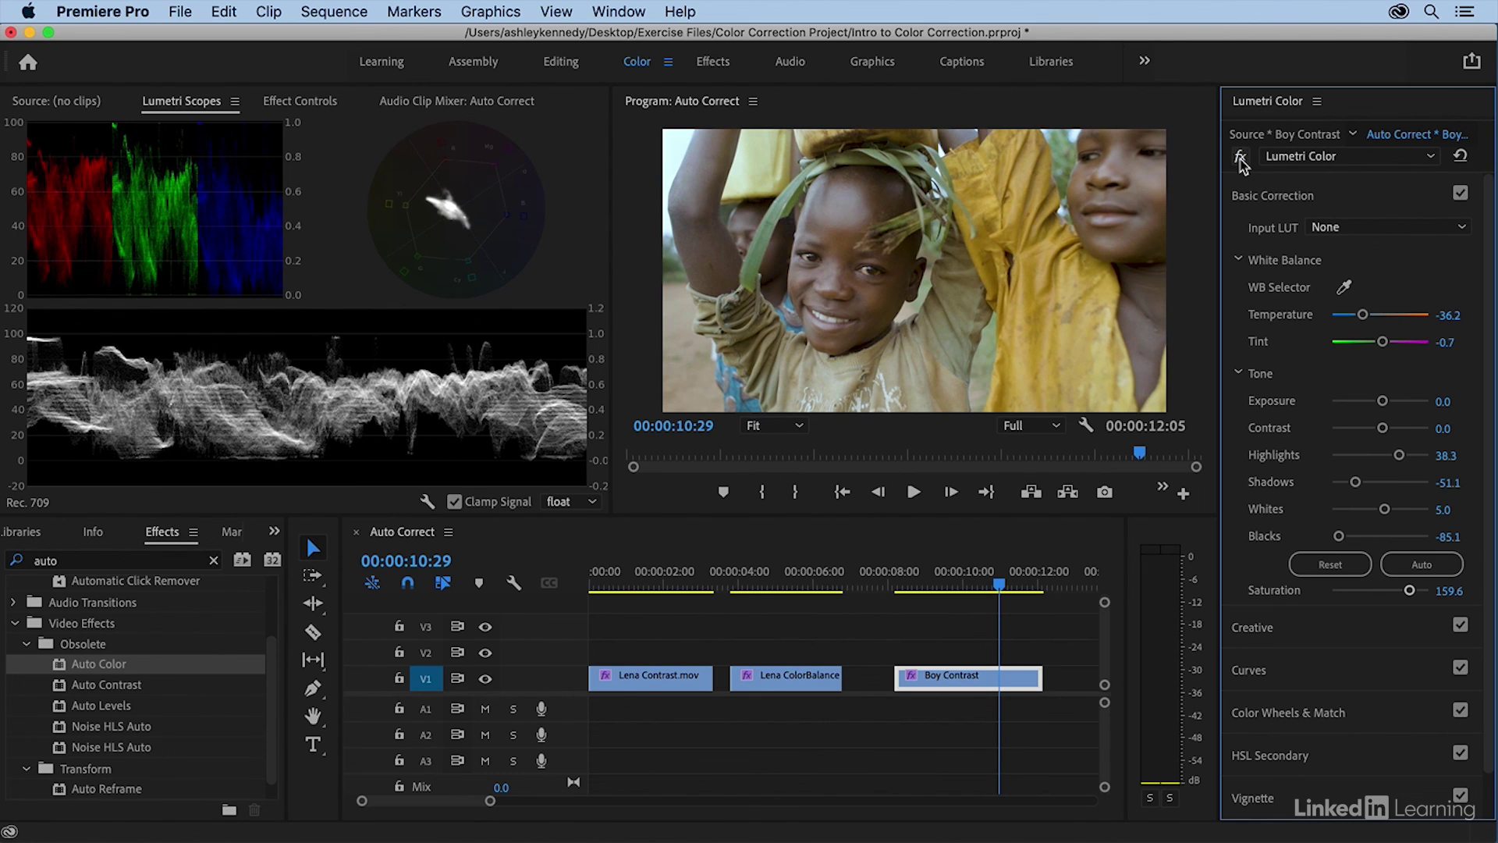